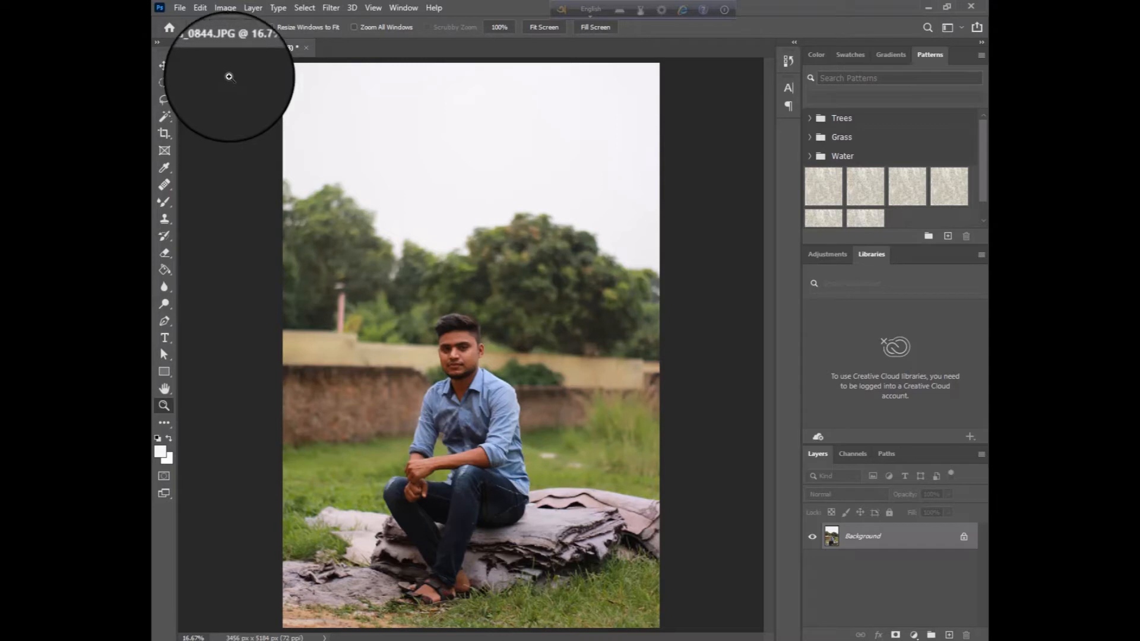
{"action": "left_click", "coordinate": [201, 8]}
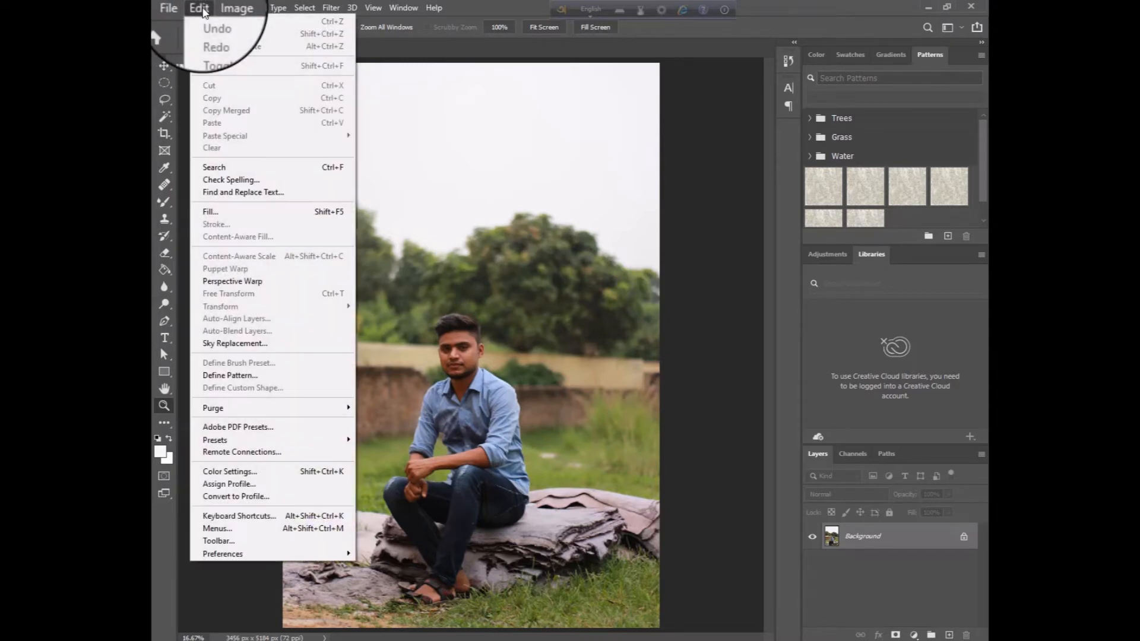
{"action": "left_click", "coordinate": [260, 348]}
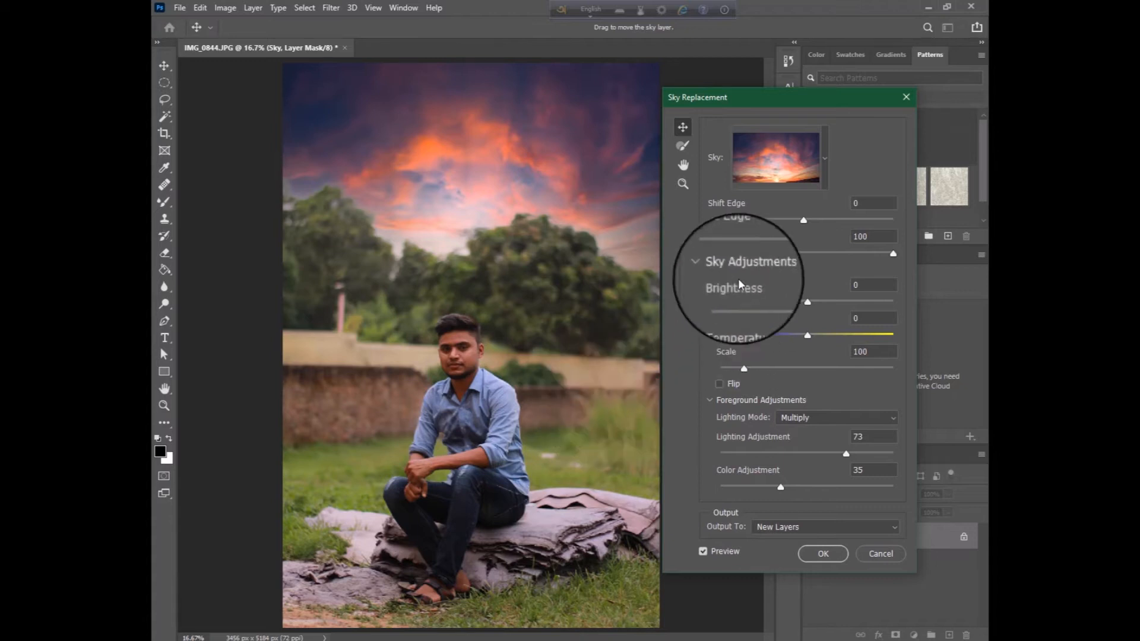
{"action": "left_click", "coordinate": [790, 173]}
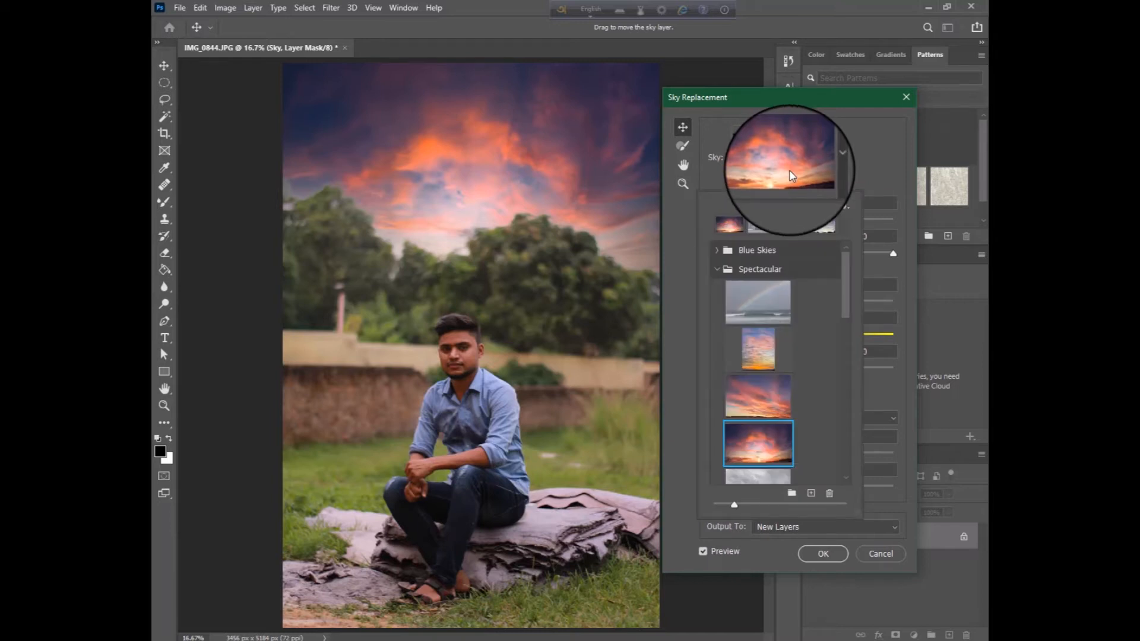
{"action": "left_click", "coordinate": [787, 229]}
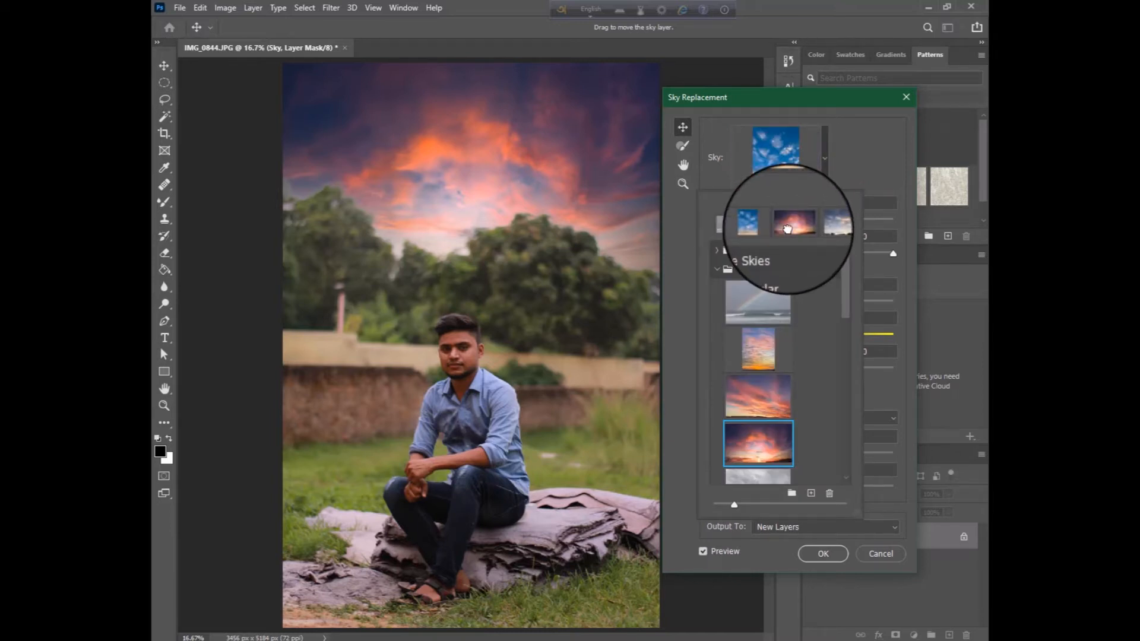
{"action": "left_click", "coordinate": [787, 229]}
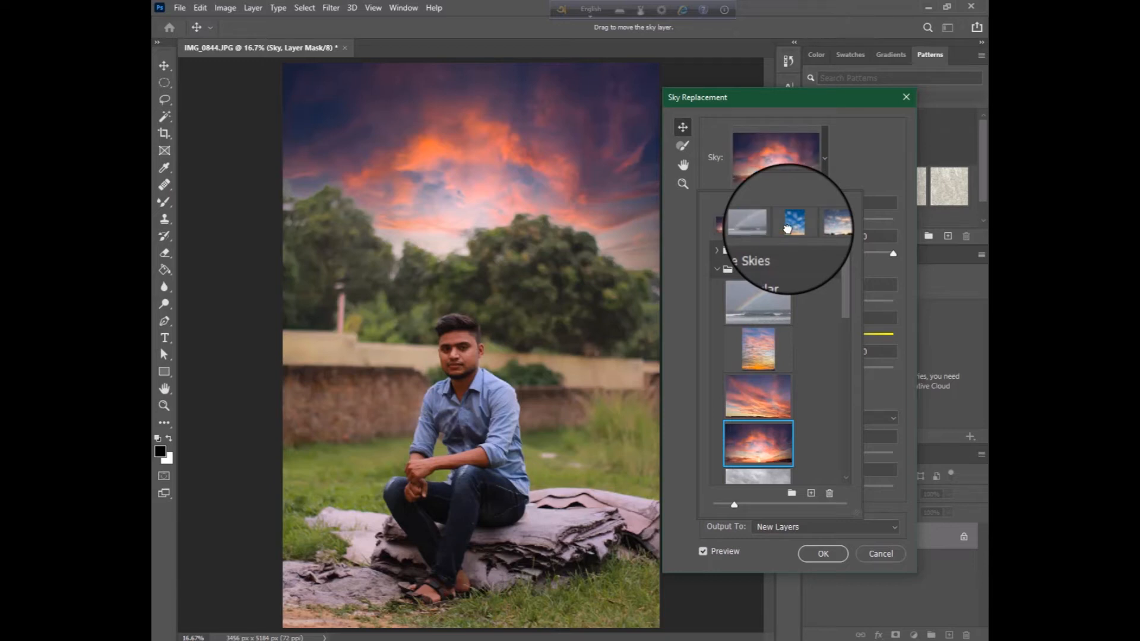
{"action": "left_click", "coordinate": [788, 229]}
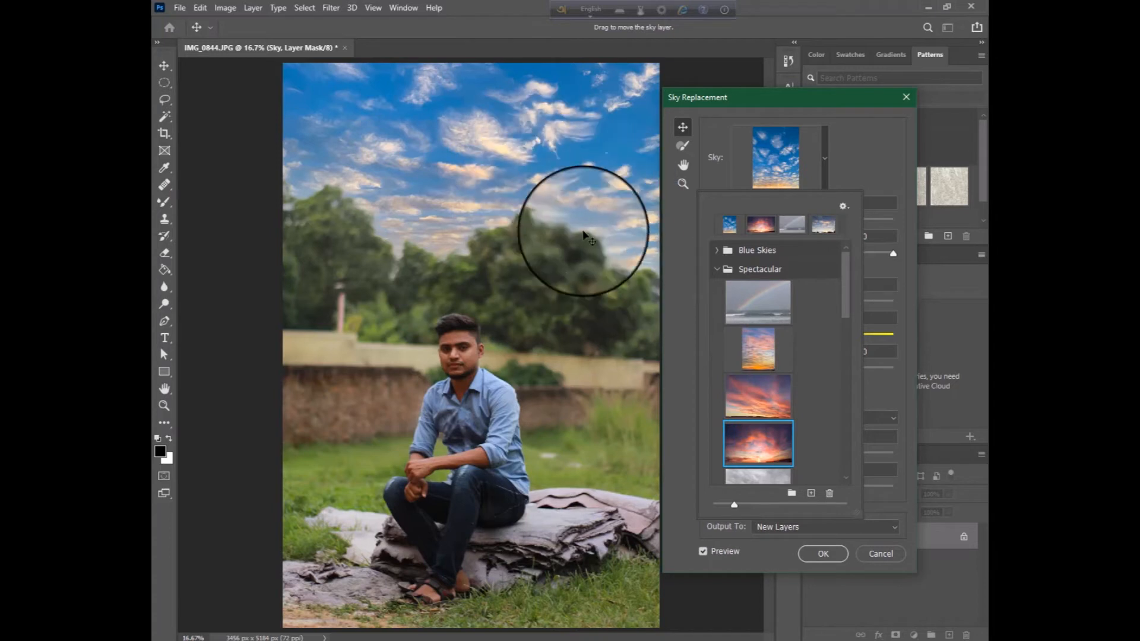
{"action": "left_click", "coordinate": [881, 557]}
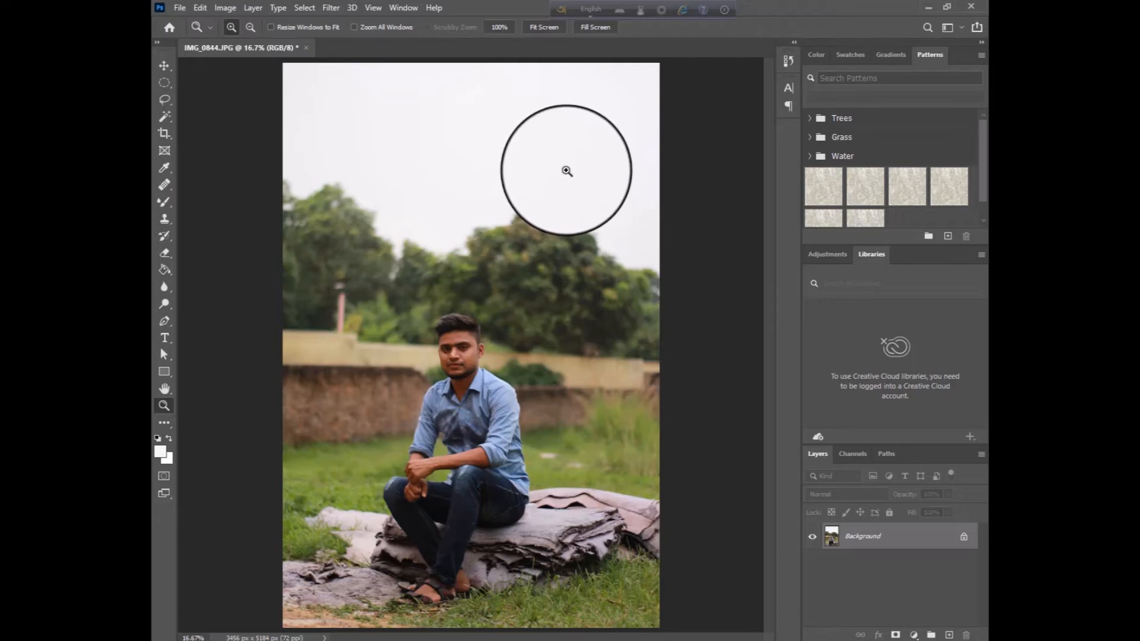
Select the white sky above the trees with Color Range, using a colour sampled from the sky
{"action": "left_click", "coordinate": [306, 9]}
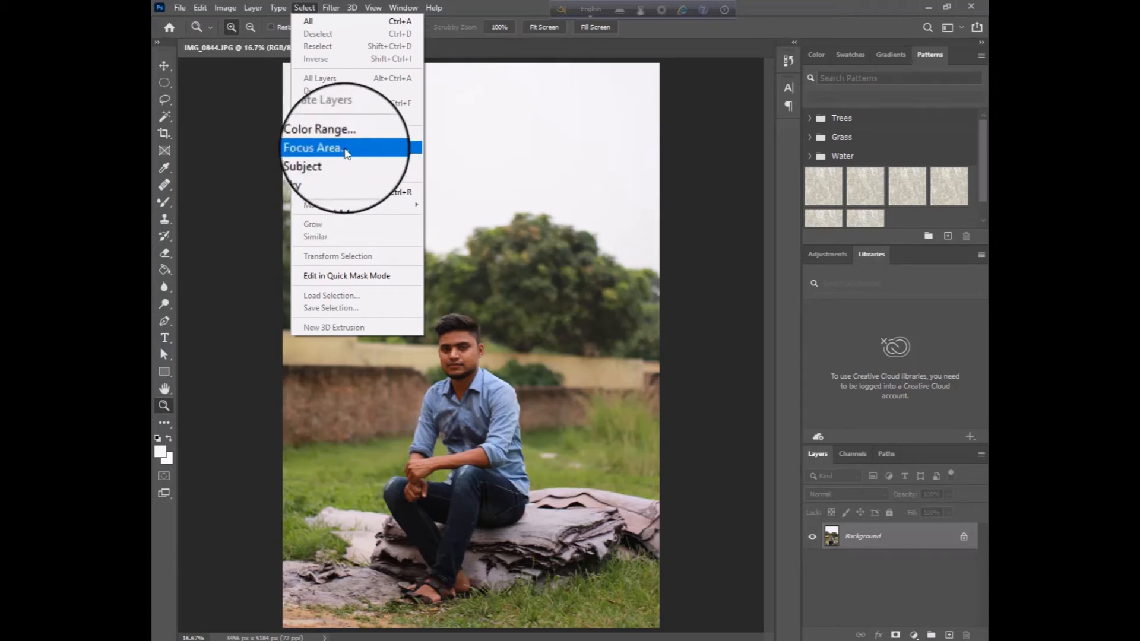
{"action": "left_click", "coordinate": [321, 135]}
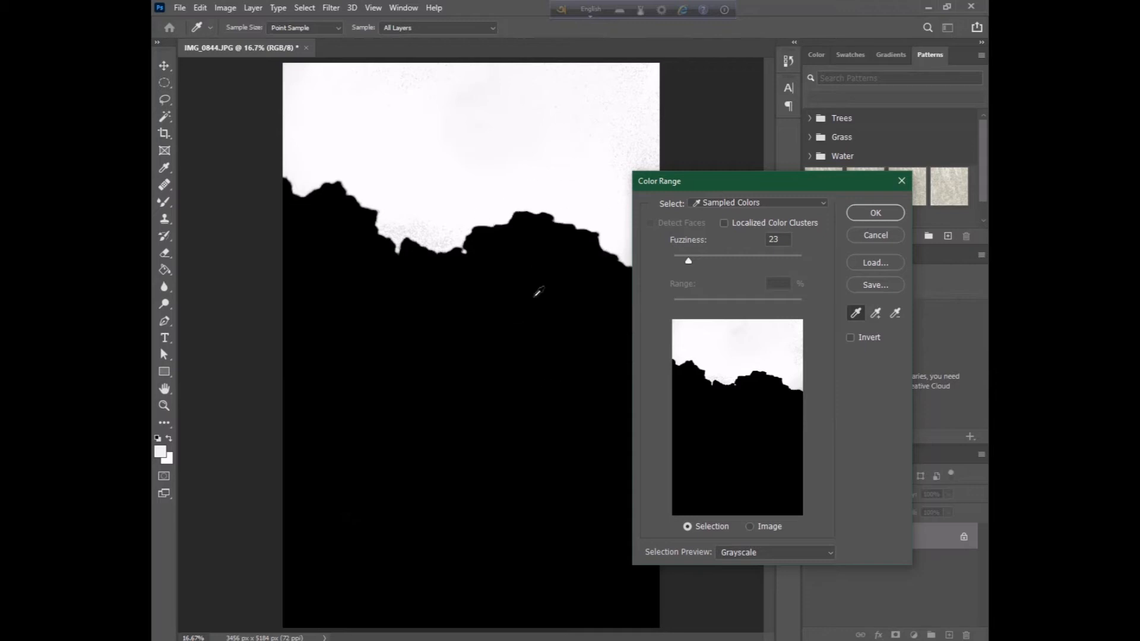
{"action": "left_click", "coordinate": [524, 175]}
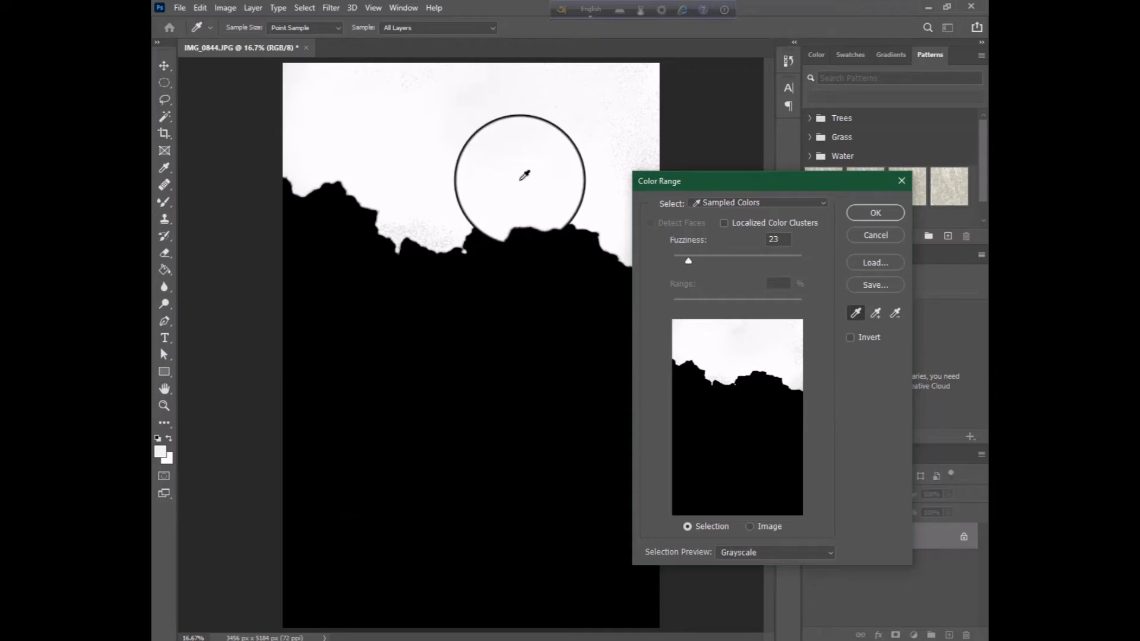
{"action": "left_click", "coordinate": [875, 212]}
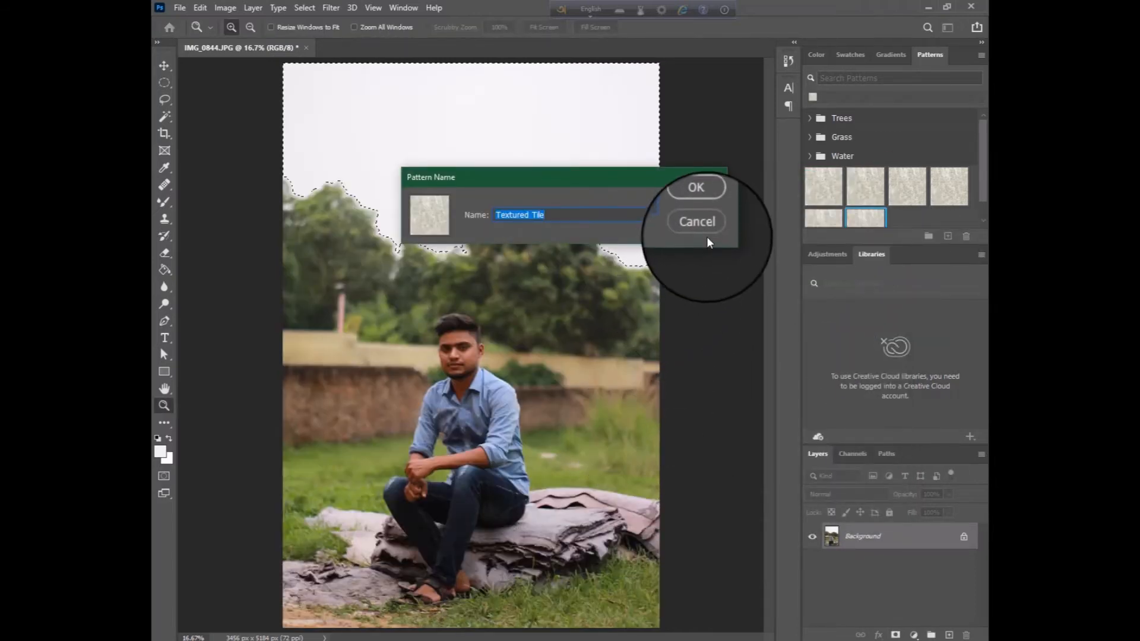
{"action": "left_click", "coordinate": [706, 230]}
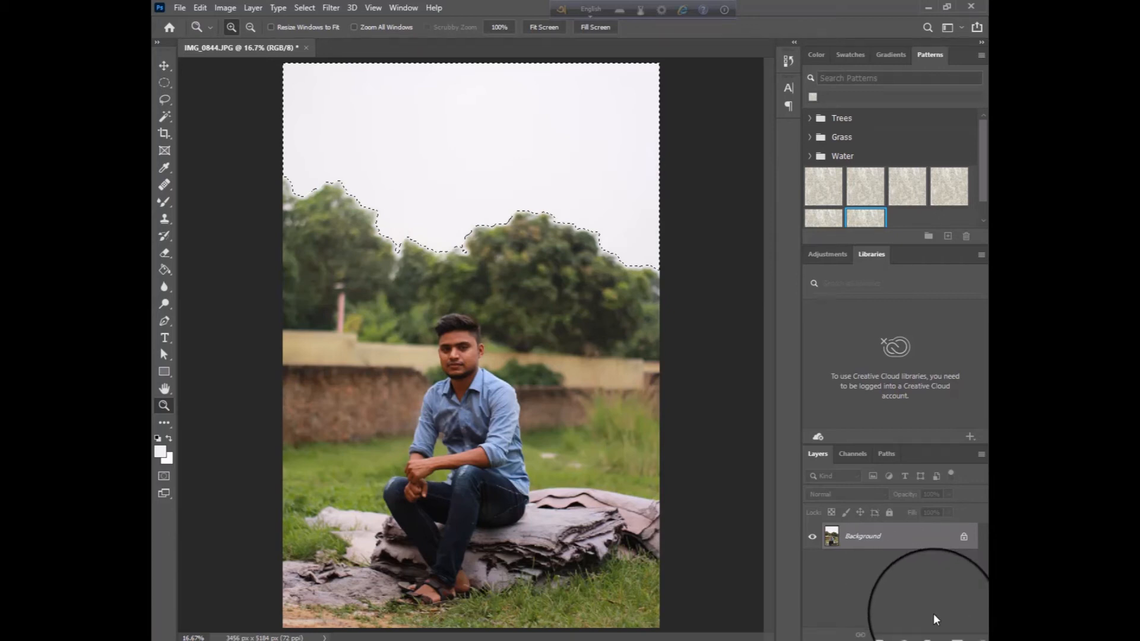
Add a layer mask to the portrait that hides the selected sky, and undo the extra vector mask
{"action": "left_click", "coordinate": [896, 635]}
{"action": "left_click", "coordinate": [896, 634]}
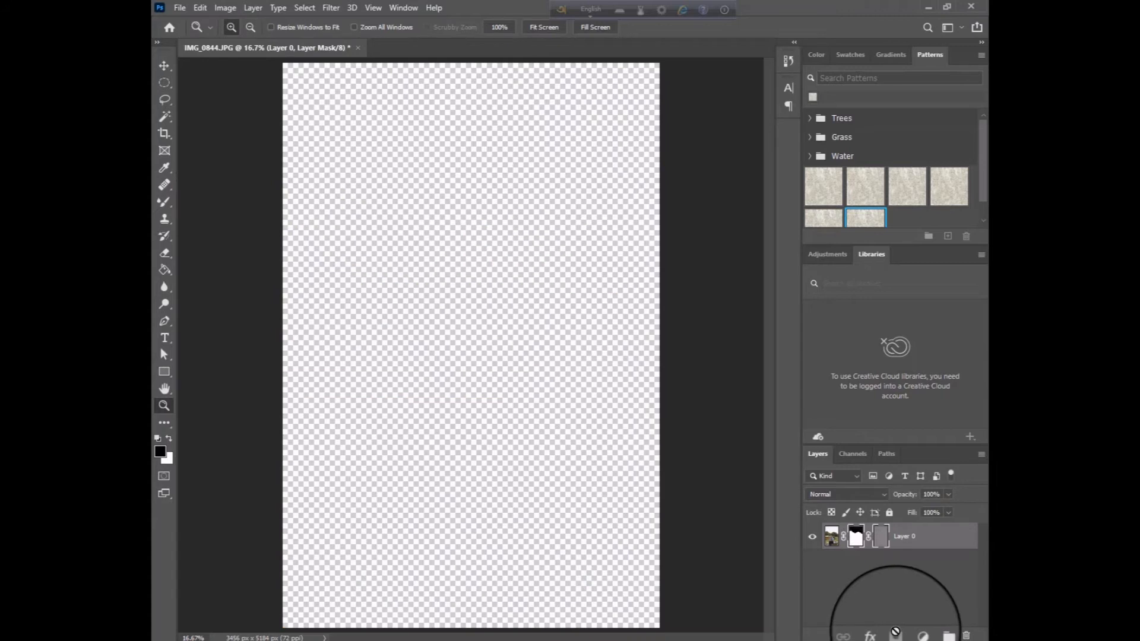
{"action": "key", "text": "ctrl+z"}
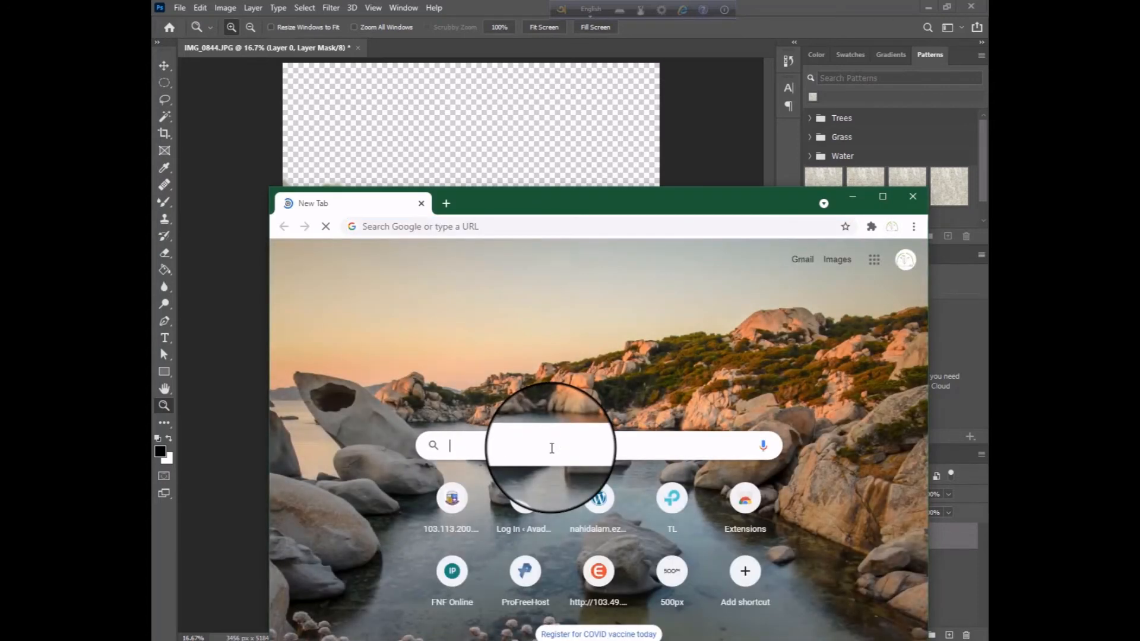
In Chrome, search Google for "sky pictures" and show the image results
{"action": "left_click", "coordinate": [551, 449]}
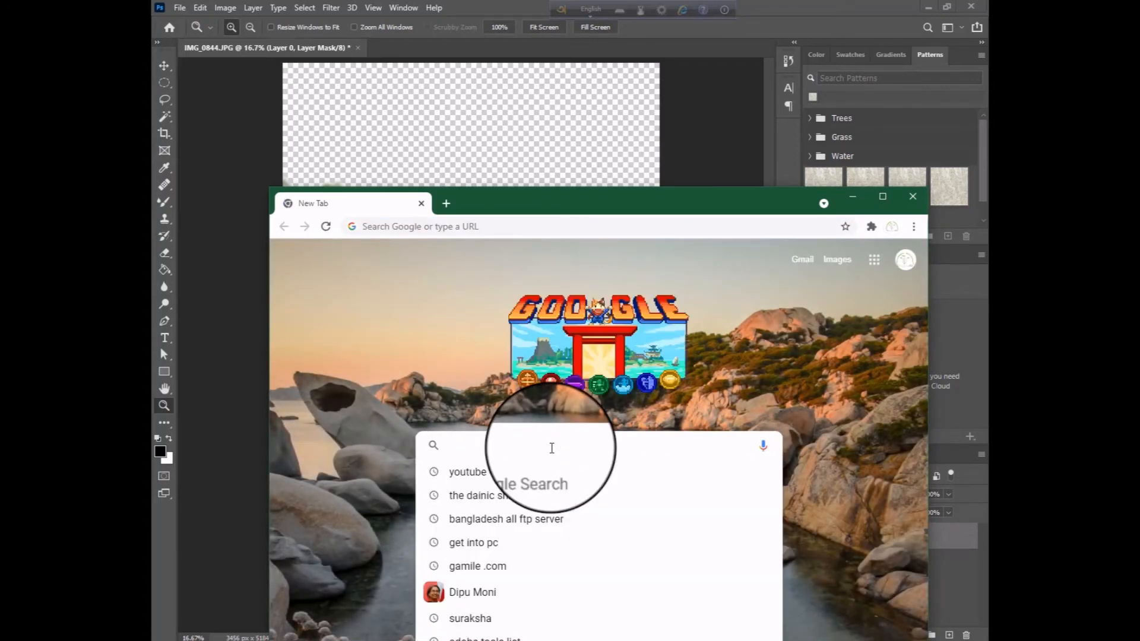
{"action": "type", "text": "sky"}
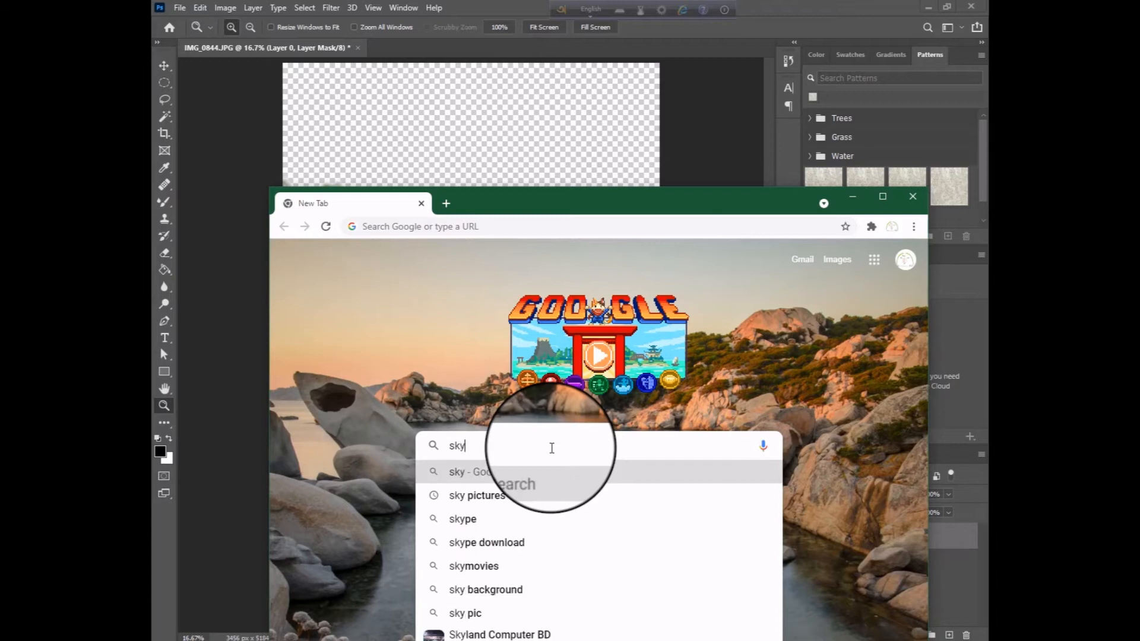
{"action": "left_click", "coordinate": [496, 498]}
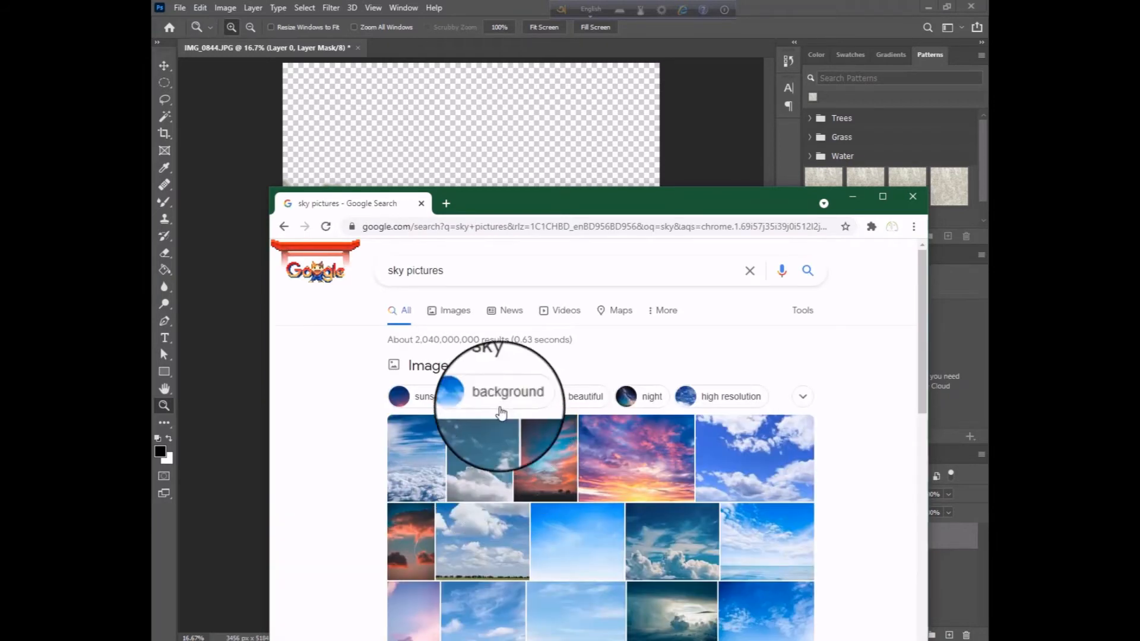
{"action": "left_click", "coordinate": [452, 312]}
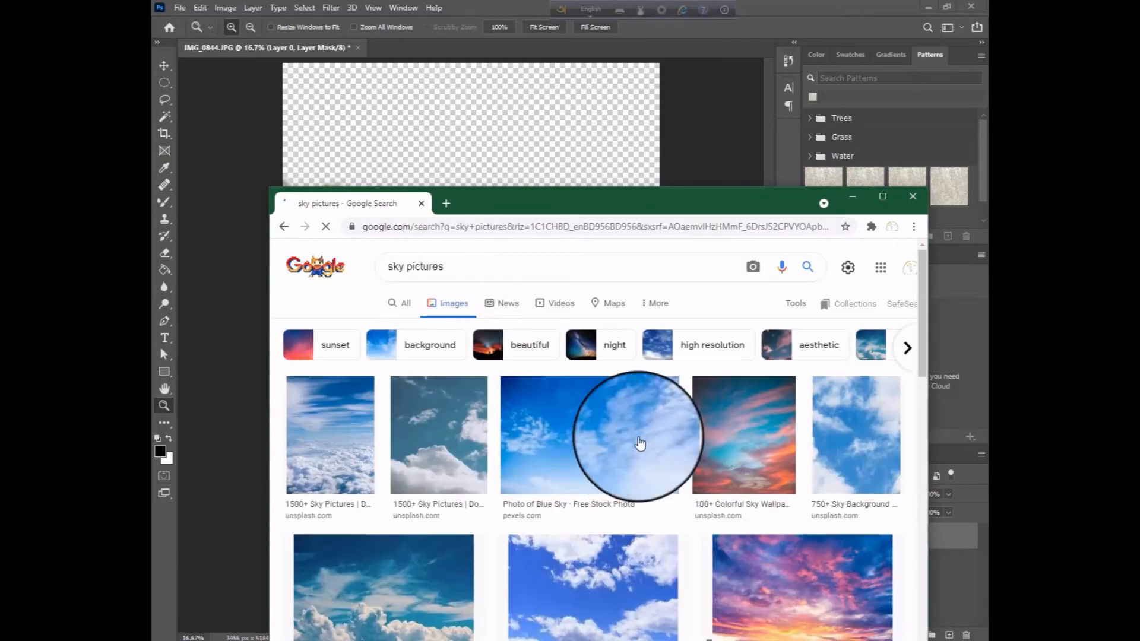
Save the Pexels "Photo of Blue Sky" preview image to the Desktop as download (1).jpg
{"action": "left_click", "coordinate": [608, 442]}
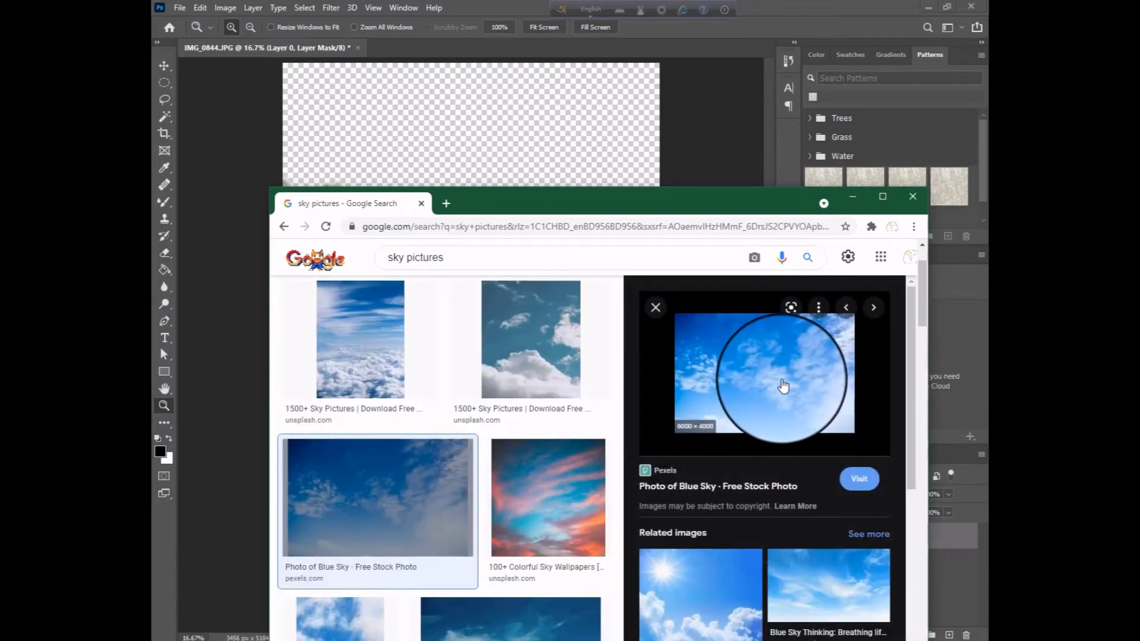
{"action": "right_click", "coordinate": [784, 387]}
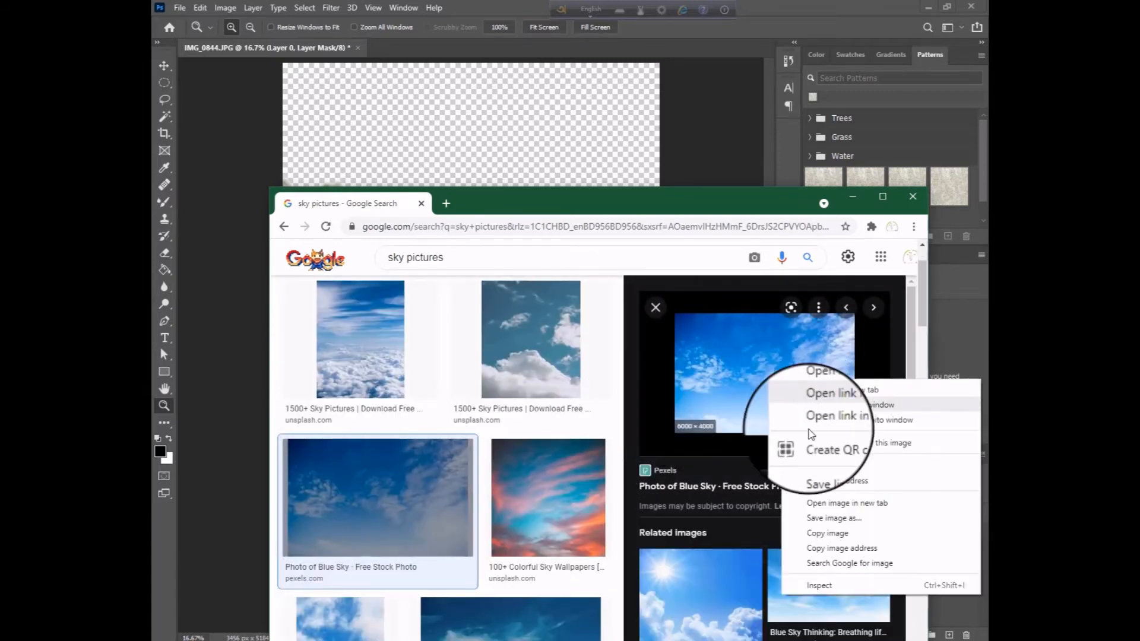
{"action": "left_click", "coordinate": [813, 520]}
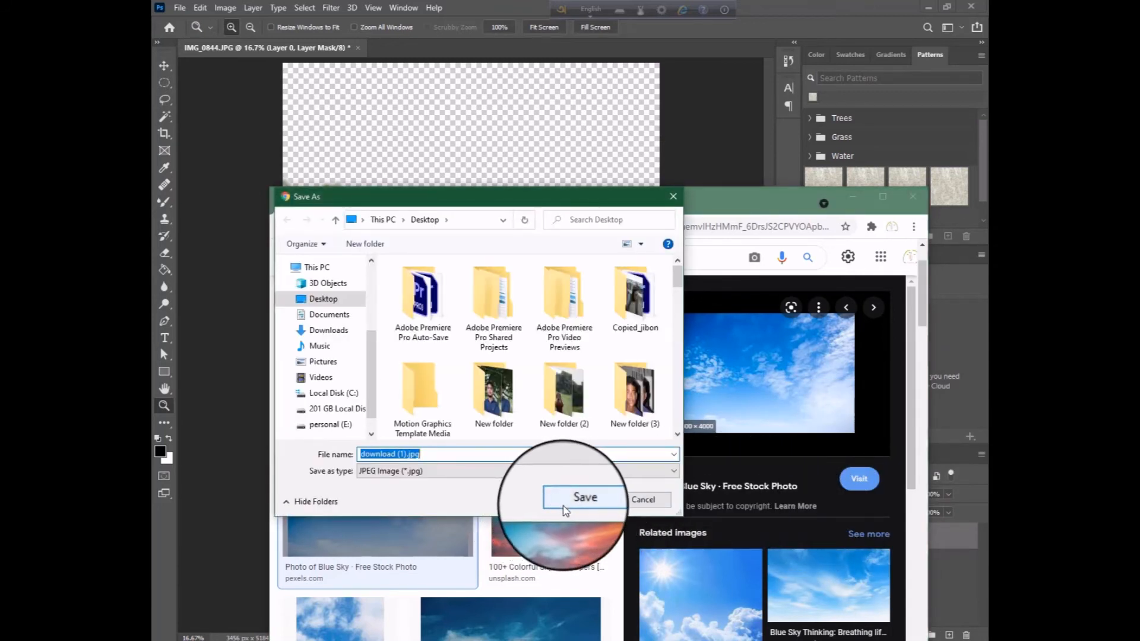
{"action": "left_click", "coordinate": [565, 510]}
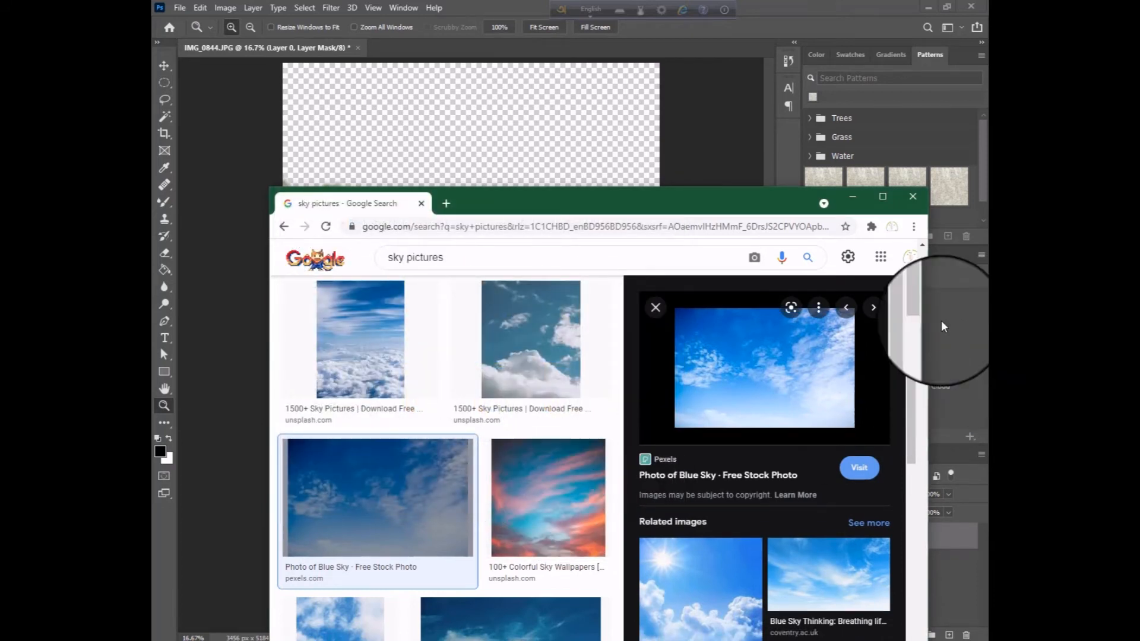
Open the browser's download list and show the newest downloaded picture in its folder
{"action": "left_click", "coordinate": [915, 228]}
{"action": "left_click", "coordinate": [820, 310]}
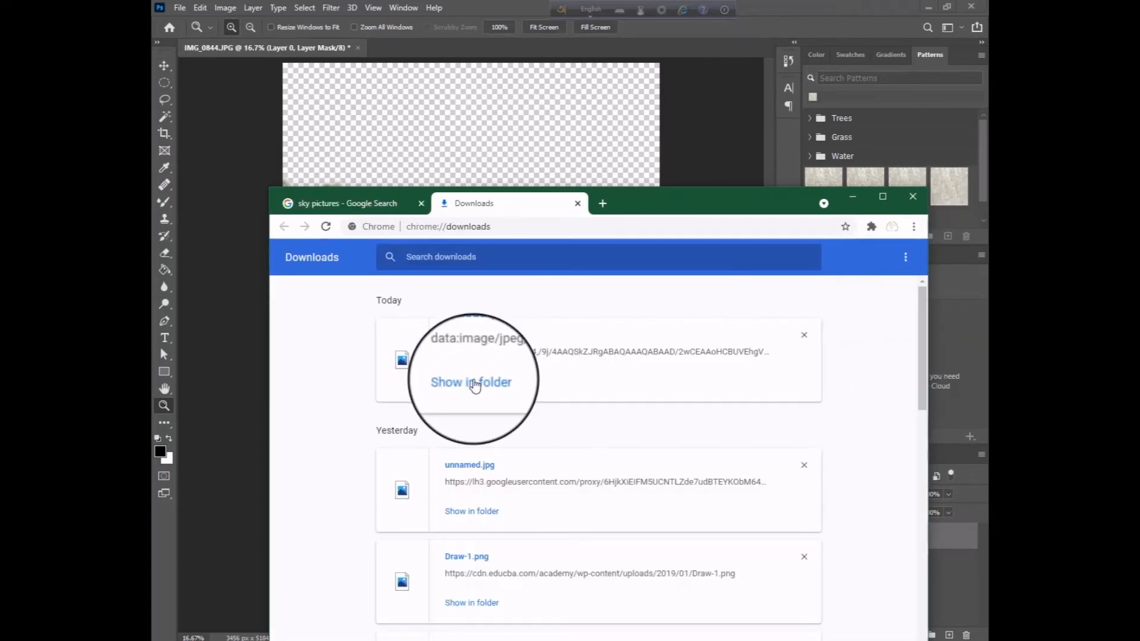
{"action": "left_click", "coordinate": [475, 384]}
Place download (1).jpg from the Desktop folder into the portrait document and return to the maximized Photoshop window
{"action": "left_click_drag", "start_coordinate": [562, 375], "coordinate": [465, 129]}
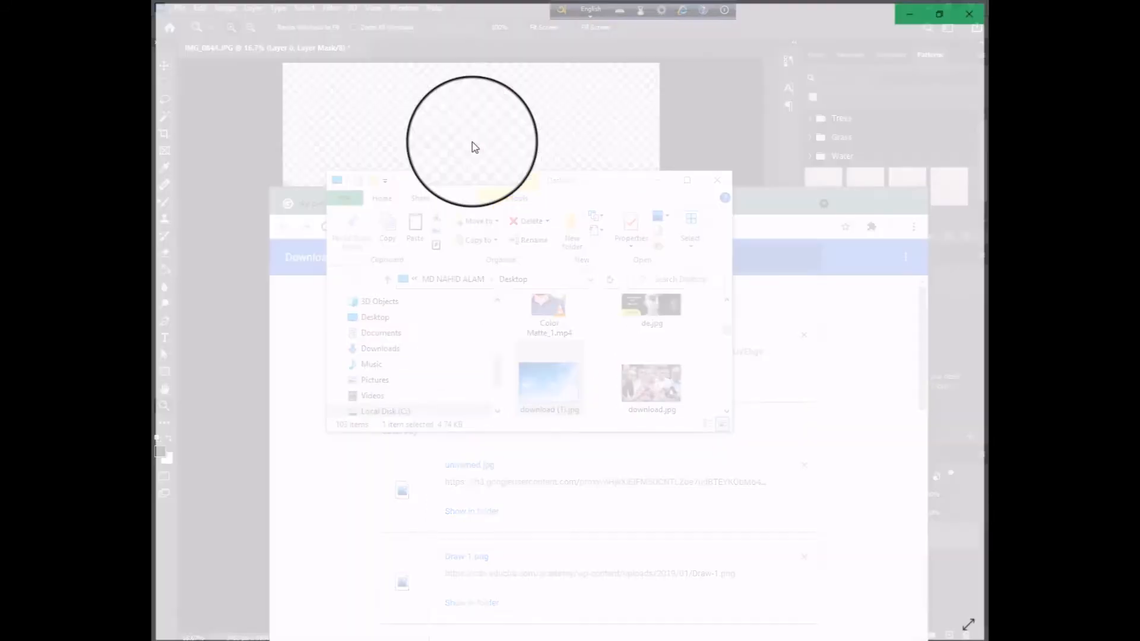
{"action": "left_click", "coordinate": [914, 15]}
{"action": "left_click_drag", "start_coordinate": [571, 393], "coordinate": [241, 422]}
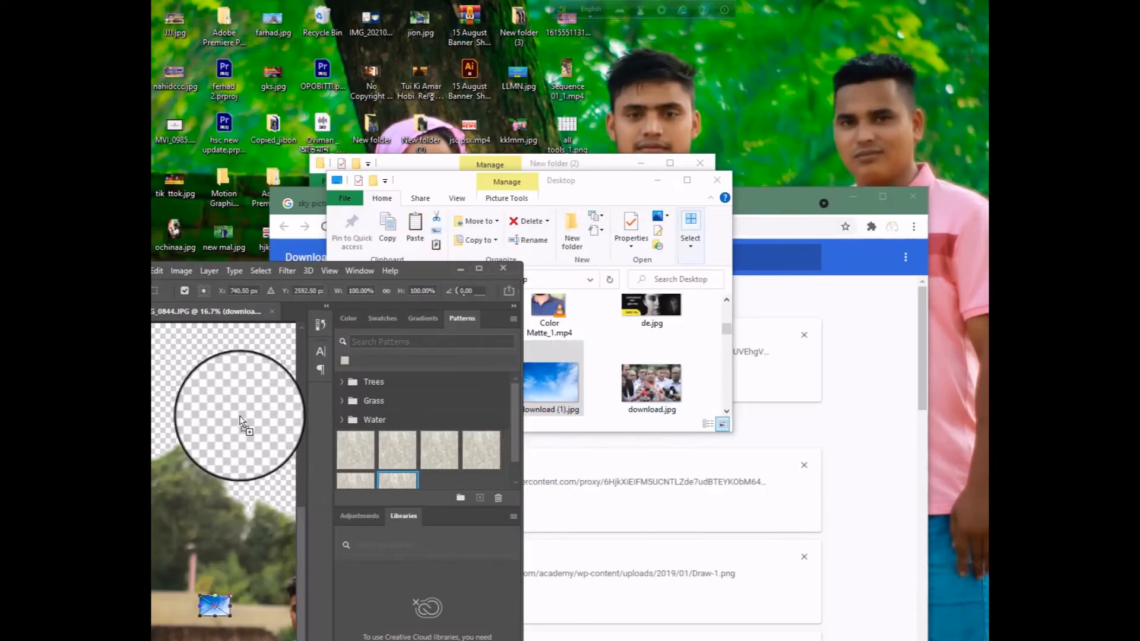
{"action": "left_click", "coordinate": [718, 180]}
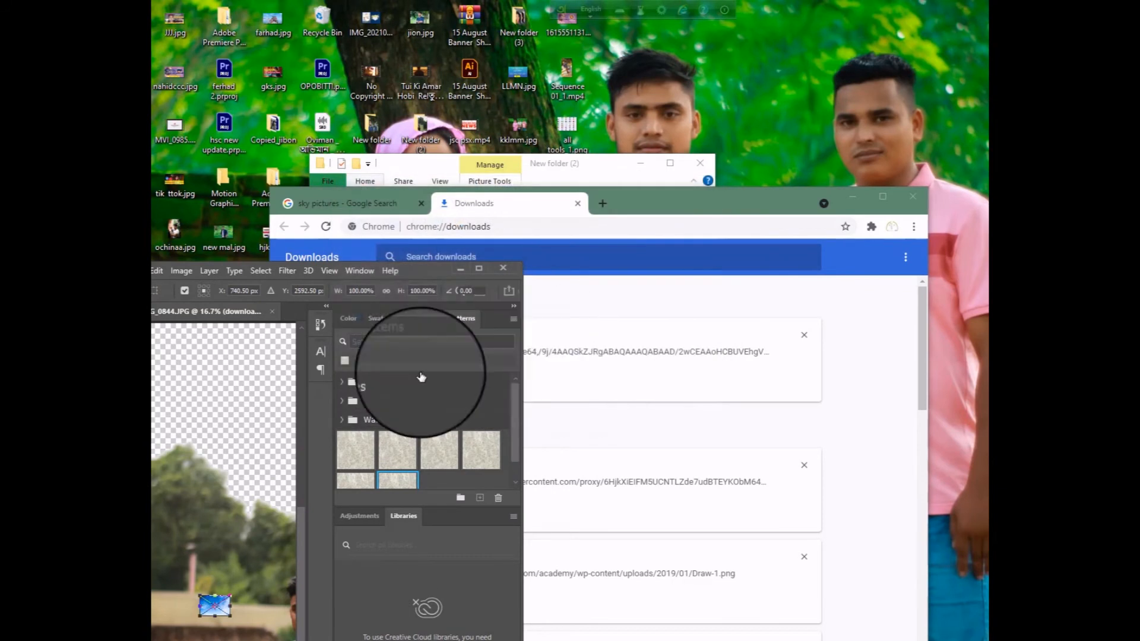
{"action": "left_click", "coordinate": [479, 268]}
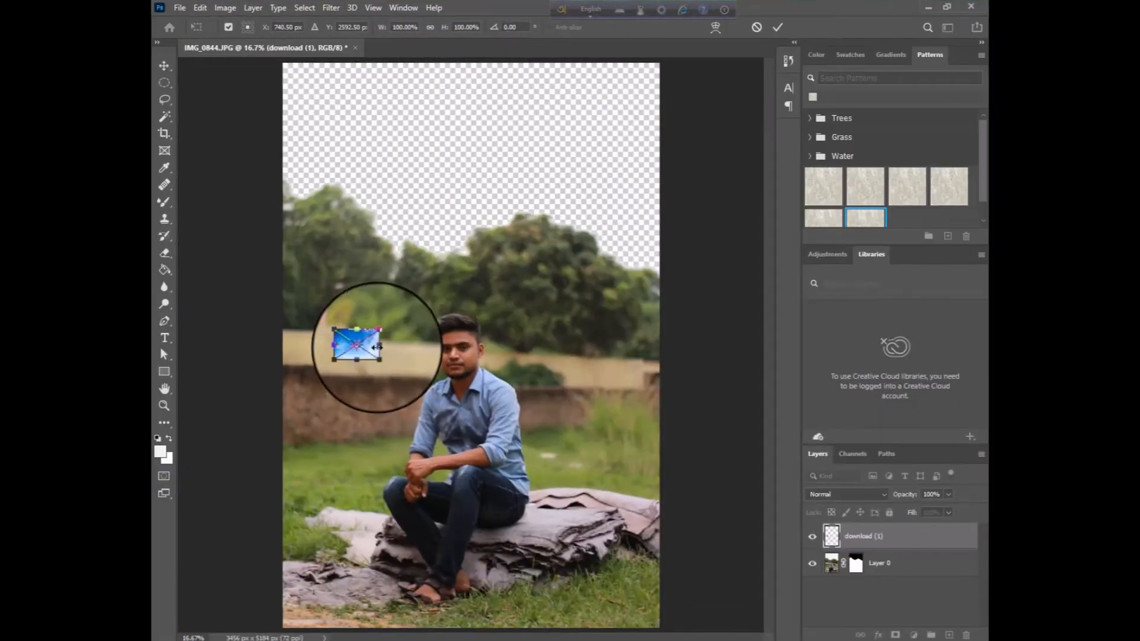
Commit the placed sky picture and move it up into the transparent area above the trees
{"action": "left_click_drag", "start_coordinate": [364, 347], "coordinate": [324, 190]}
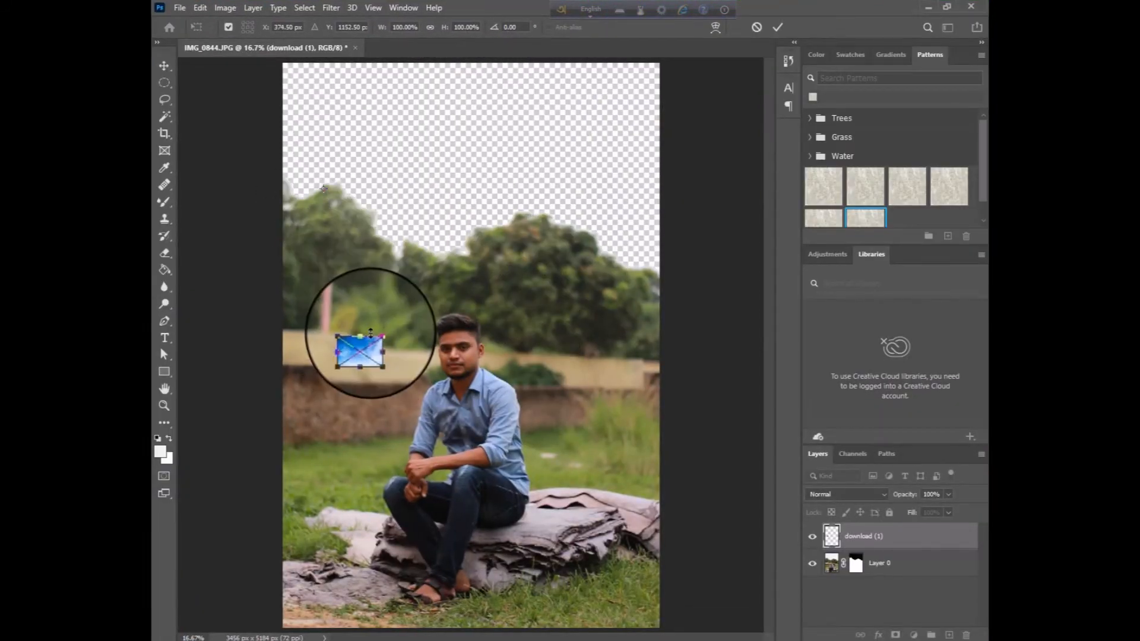
{"action": "key", "text": "Return"}
{"action": "key", "text": "z"}
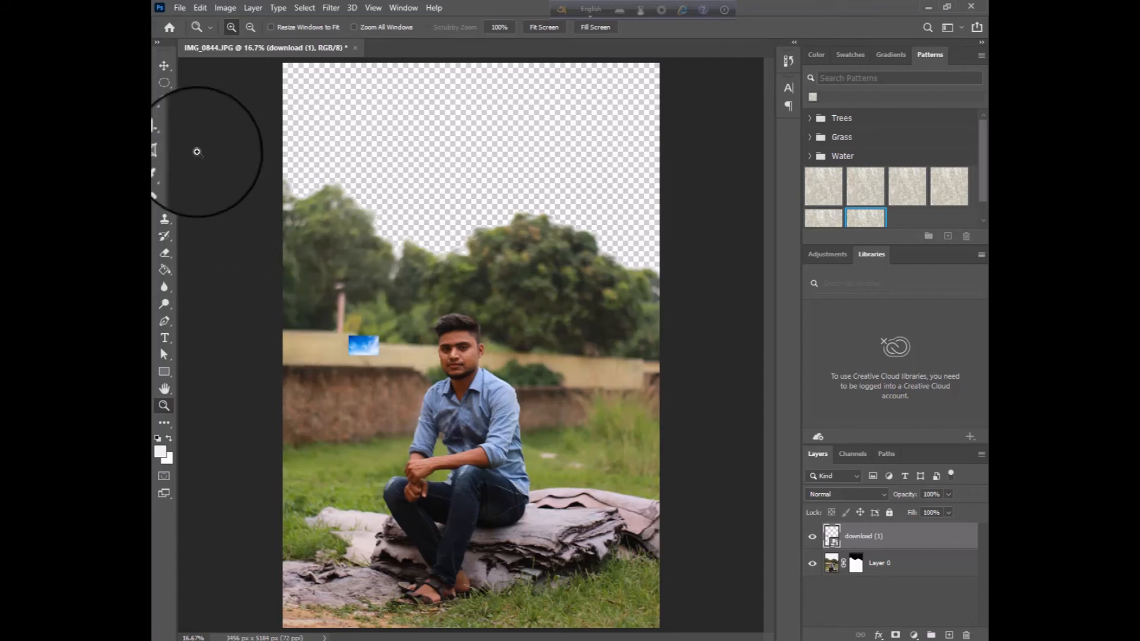
{"action": "left_click", "coordinate": [165, 66]}
{"action": "left_click_drag", "start_coordinate": [362, 349], "coordinate": [360, 144]}
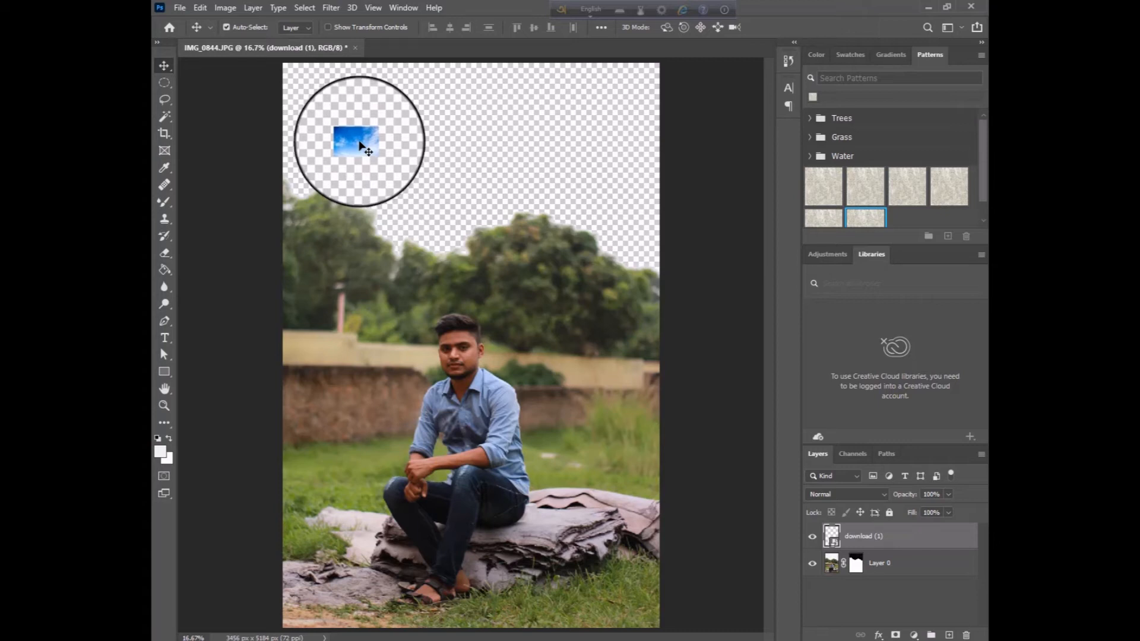
Enlarge the sky picture to about 1676% wide and 1582% high so it covers the whole transparent area
{"action": "key", "text": "ctrl+t"}
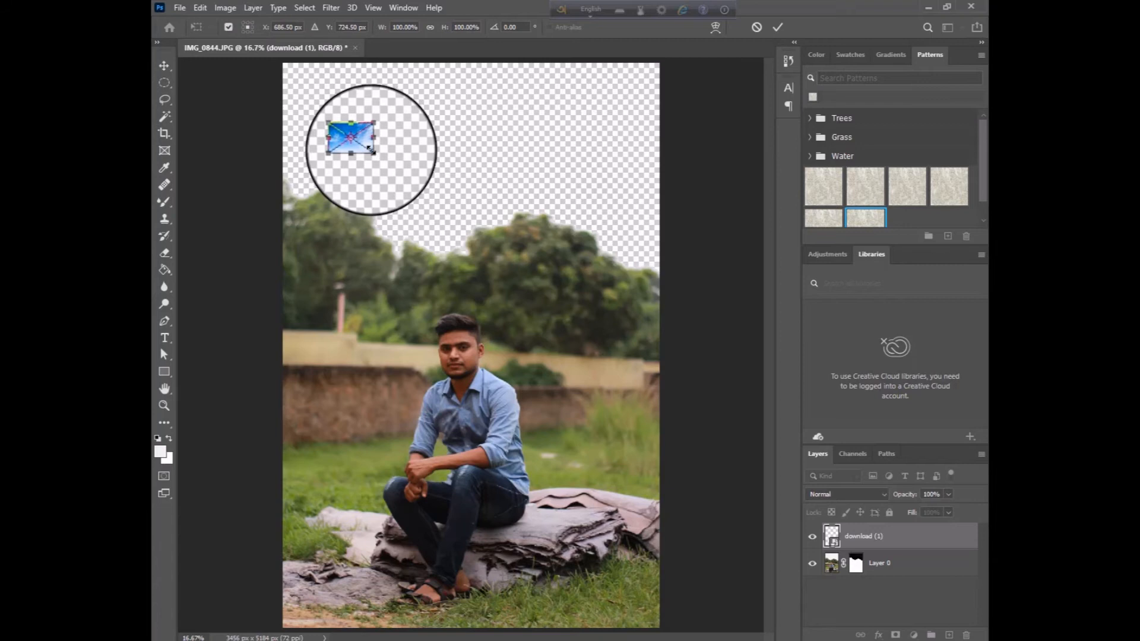
{"action": "left_click_drag", "start_coordinate": [379, 157], "coordinate": [645, 360]}
{"action": "left_click_drag", "start_coordinate": [530, 273], "coordinate": [394, 143]}
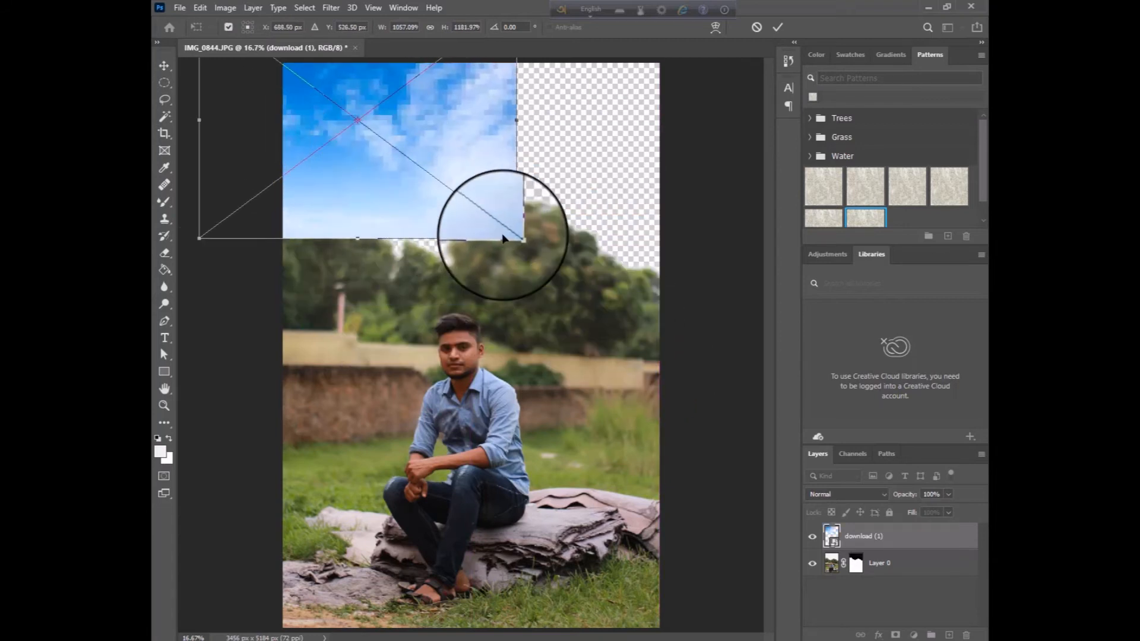
{"action": "left_click_drag", "start_coordinate": [519, 238], "coordinate": [700, 318]}
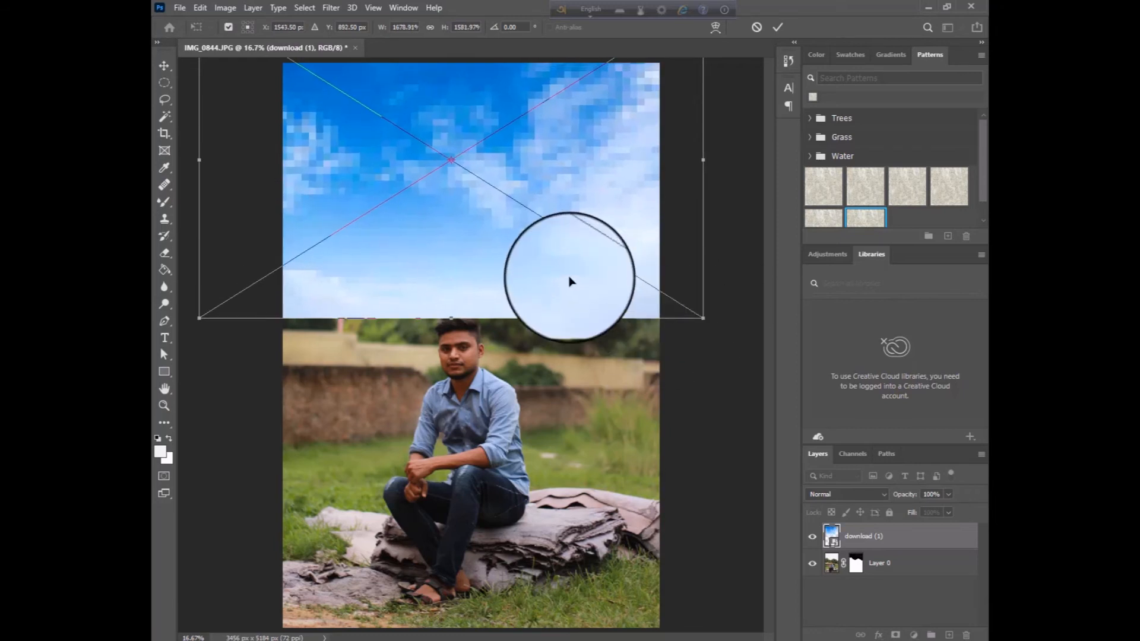
{"action": "key", "text": "Return"}
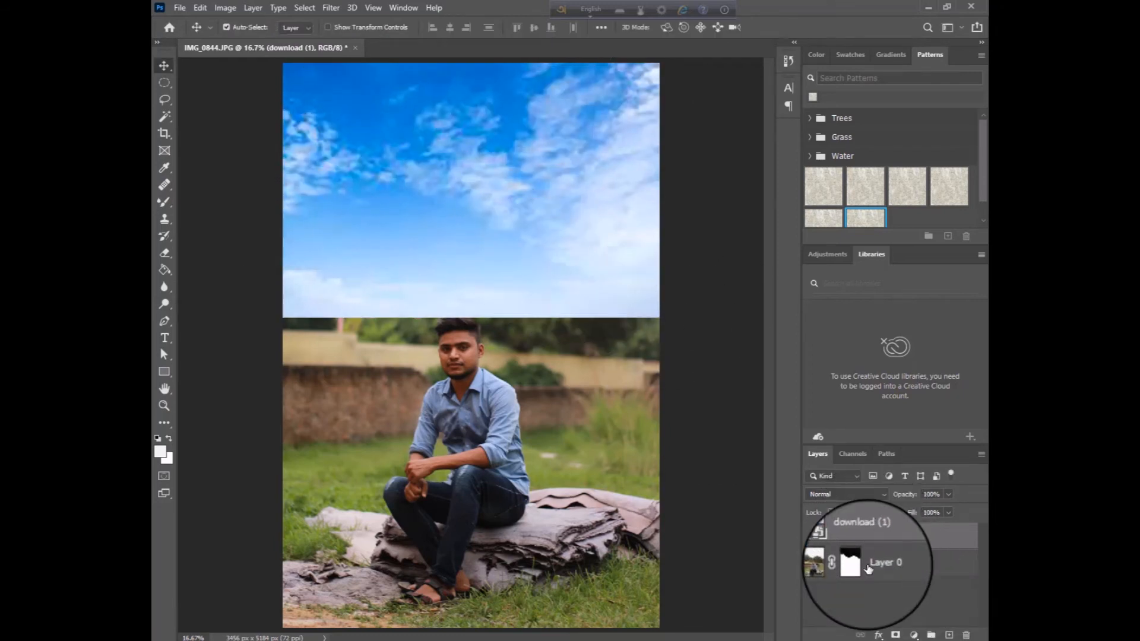
Move the sky picture layer below Layer 0 and shift the sky slightly behind the trees
{"action": "double_click", "coordinate": [903, 540]}
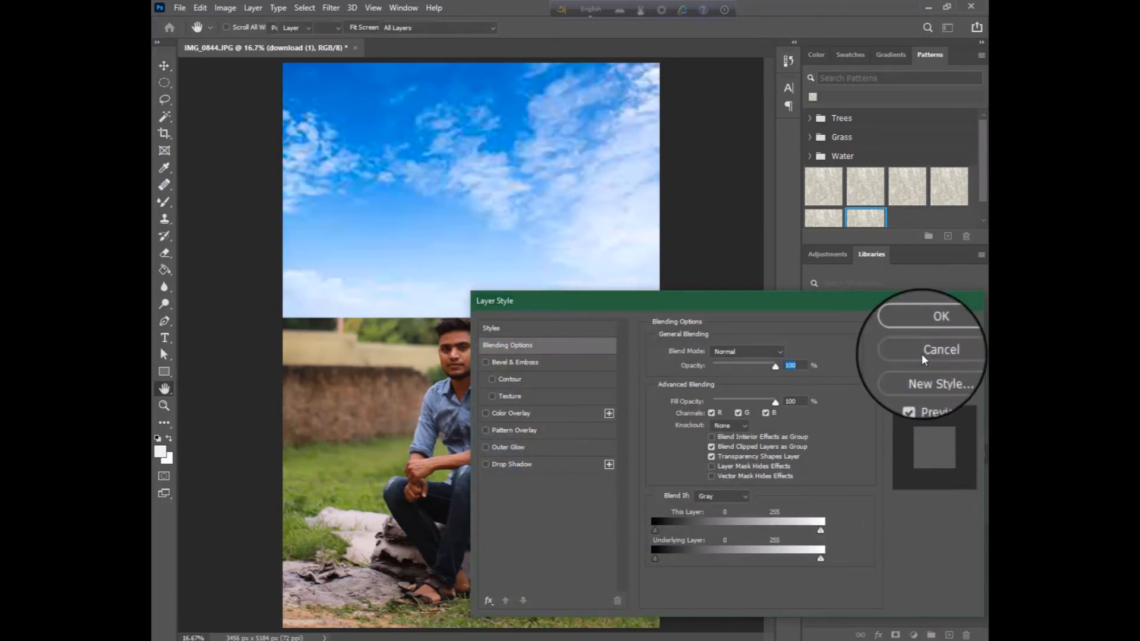
{"action": "left_click", "coordinate": [924, 351]}
{"action": "left_click_drag", "start_coordinate": [873, 538], "coordinate": [884, 591]}
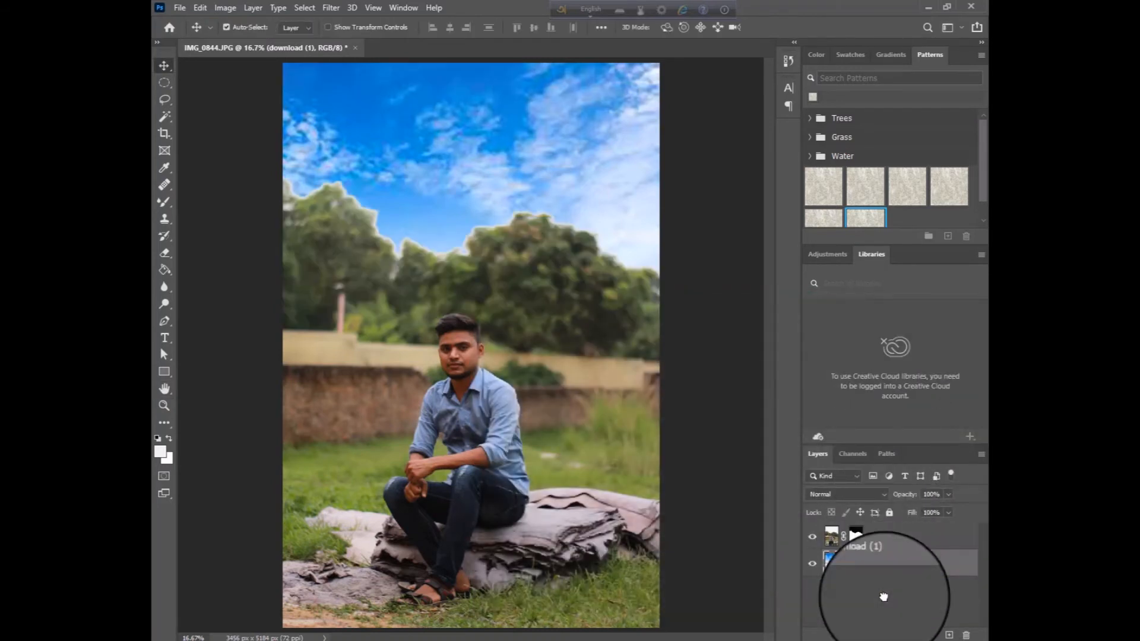
{"action": "mouse_move", "coordinate": [527, 184]}
{"action": "left_mouse_down"}
{"action": "mouse_move", "coordinate": [555, 194]}
{"action": "mouse_move", "coordinate": [540, 178]}
{"action": "mouse_move", "coordinate": [536, 189]}
{"action": "left_mouse_up"}
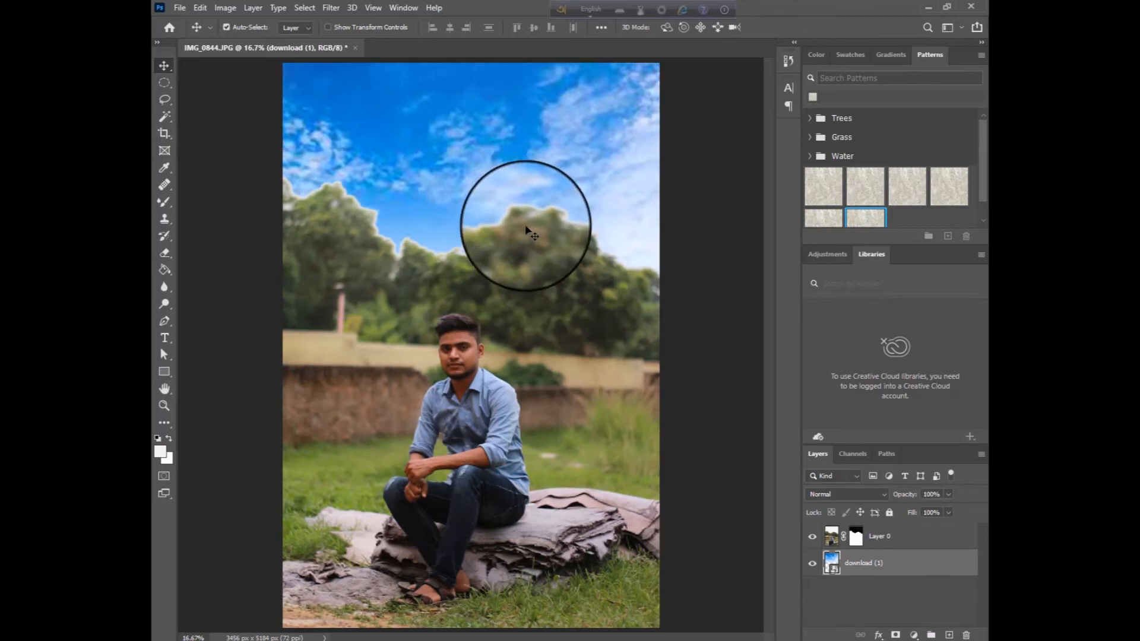
Refine Layer 0's mask in Select and Mask with a Feather of 2.5 px
{"action": "left_click", "coordinate": [856, 538]}
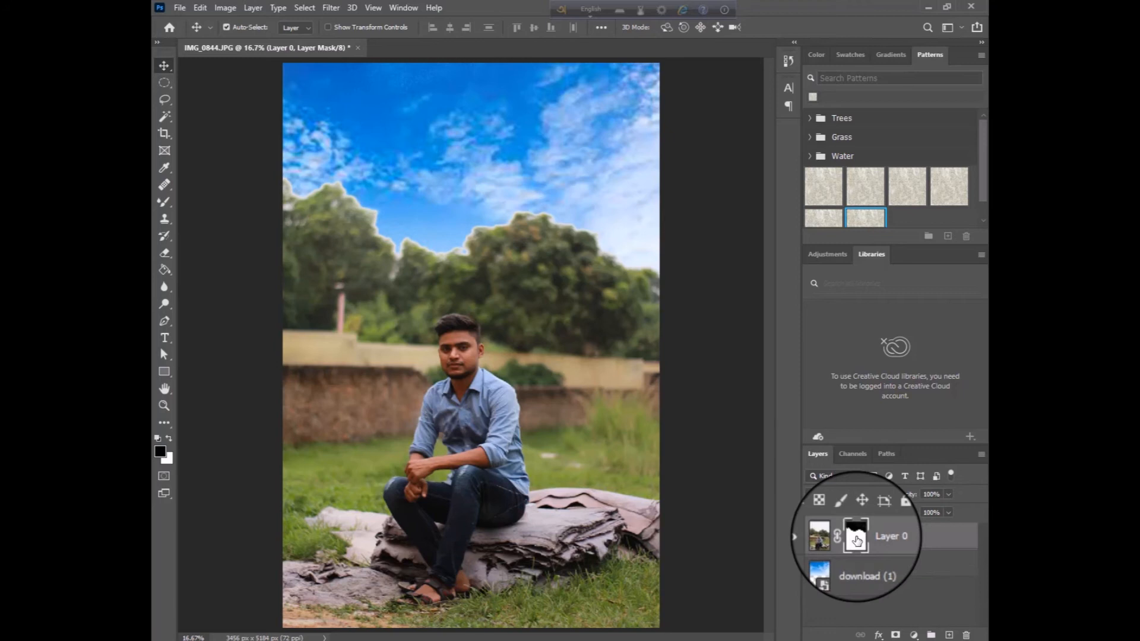
{"action": "double_click", "coordinate": [855, 537]}
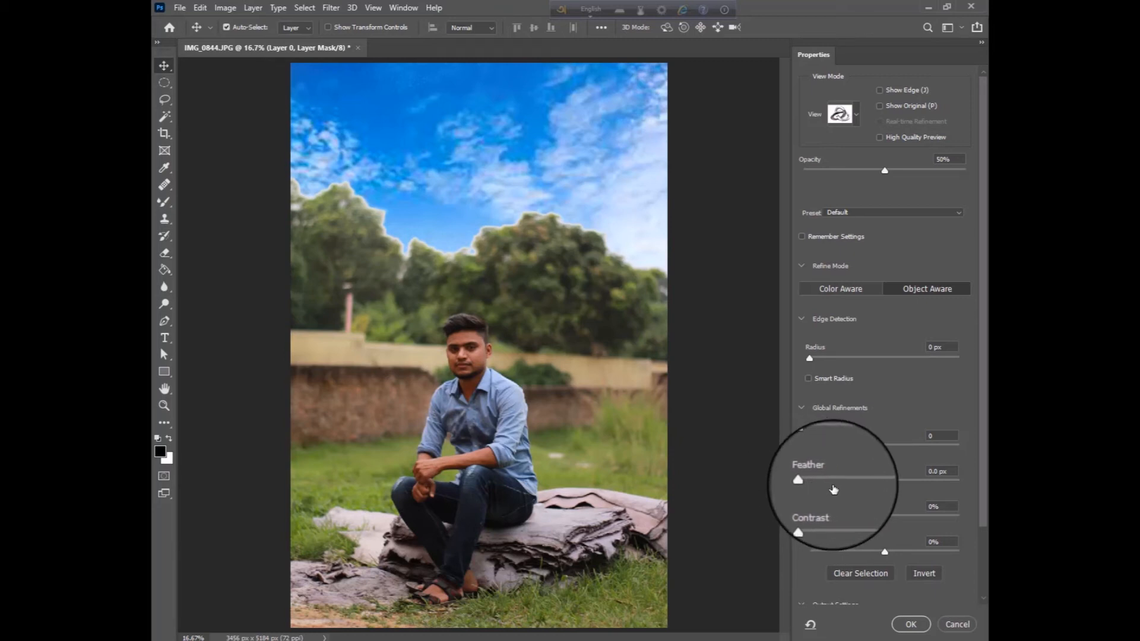
{"action": "left_click_drag", "start_coordinate": [808, 480], "coordinate": [815, 483]}
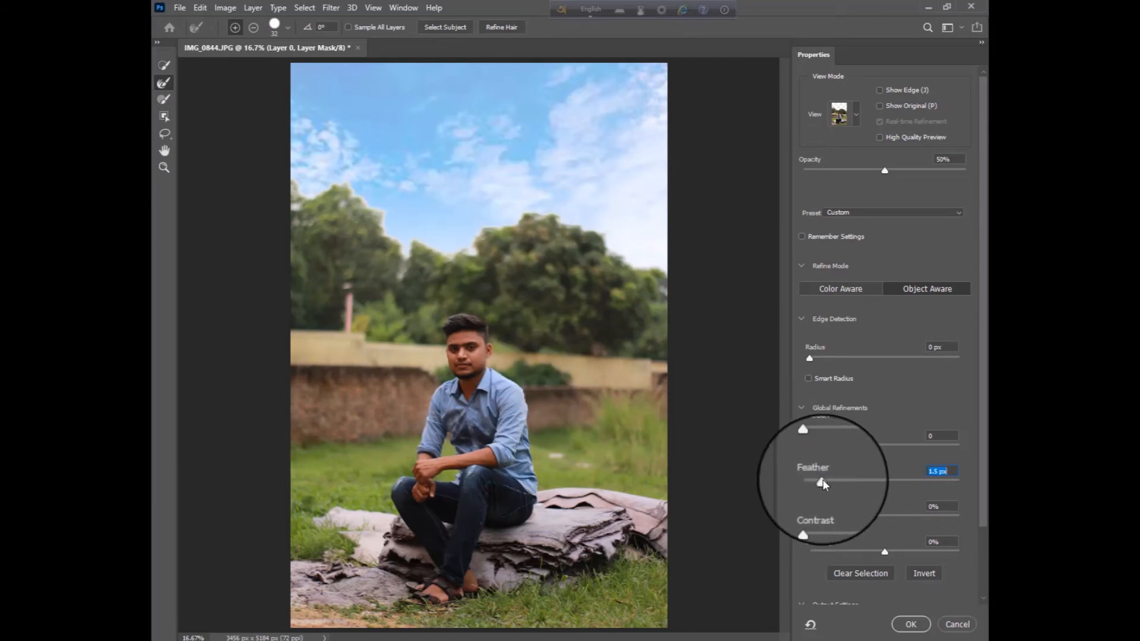
{"action": "left_click_drag", "start_coordinate": [830, 478], "coordinate": [830, 479]}
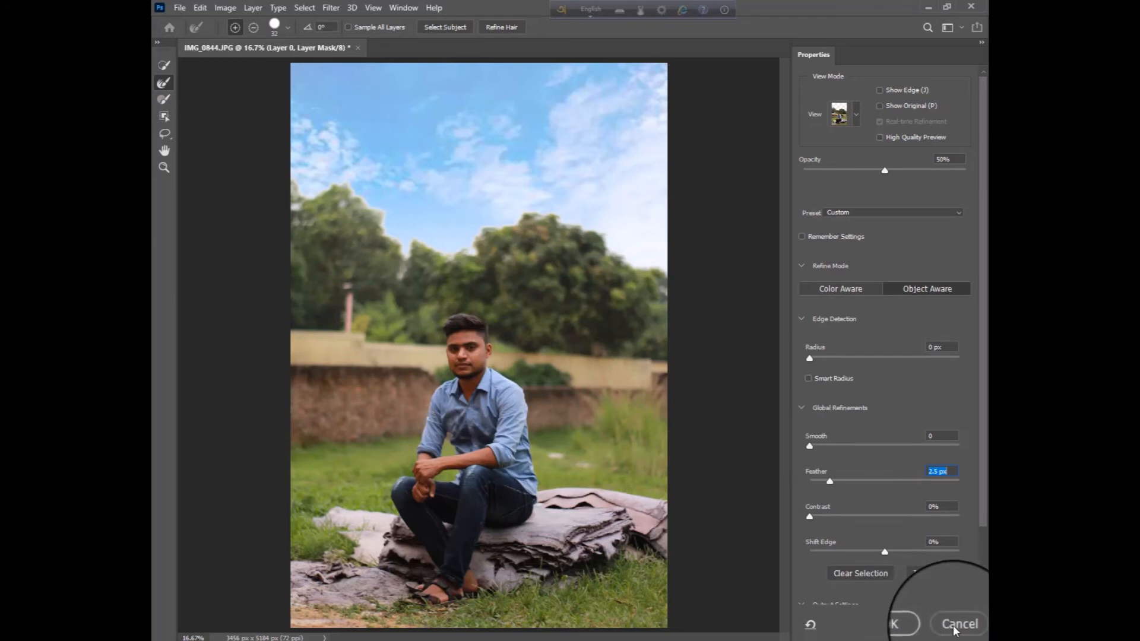
{"action": "left_click", "coordinate": [911, 624]}
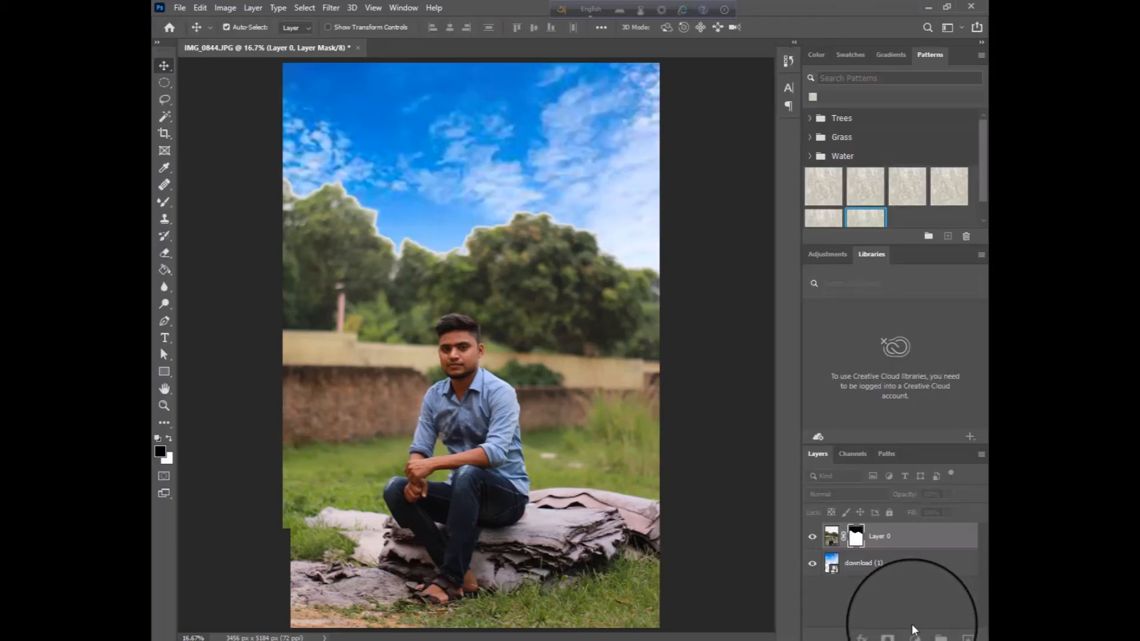
Close the portrait document without saving and reopen IMG_0844.JPG from the recent files
{"action": "left_click", "coordinate": [357, 47]}
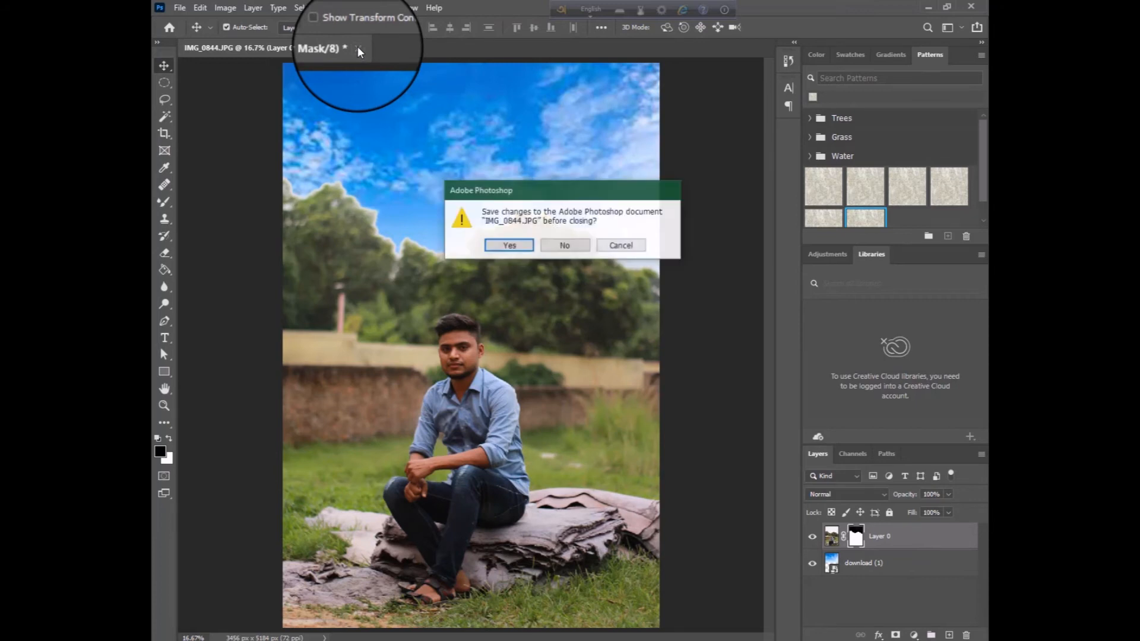
{"action": "left_click", "coordinate": [564, 246]}
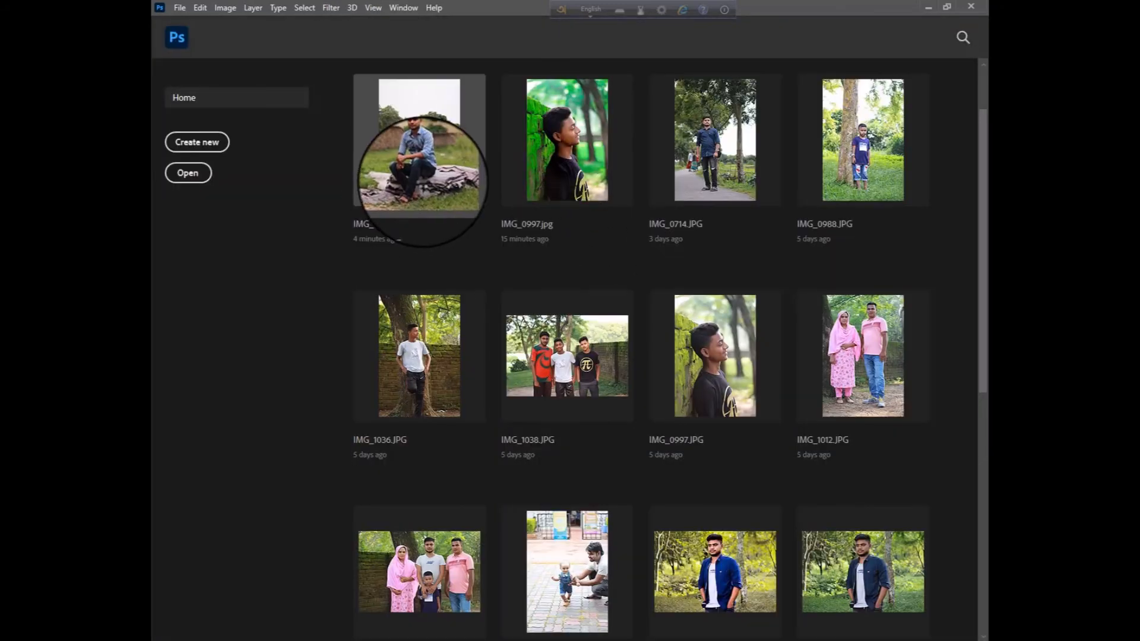
{"action": "left_click", "coordinate": [423, 181]}
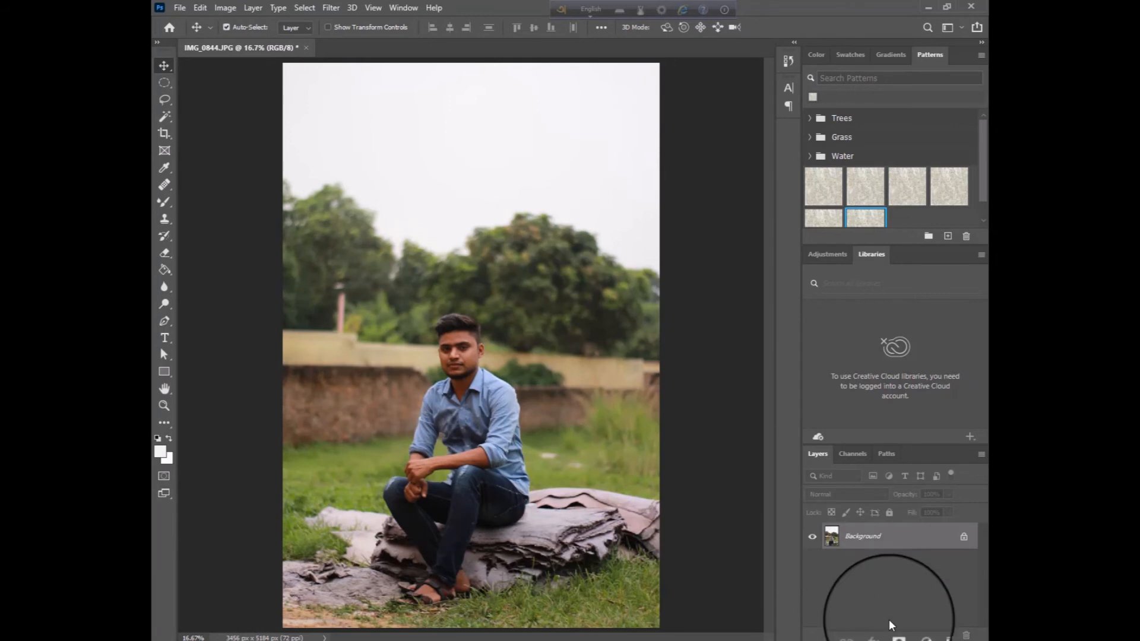
Compare the Red, Green and Blue channels of the portrait to judge the contrast between sky and trees
{"action": "double_click", "coordinate": [857, 454]}
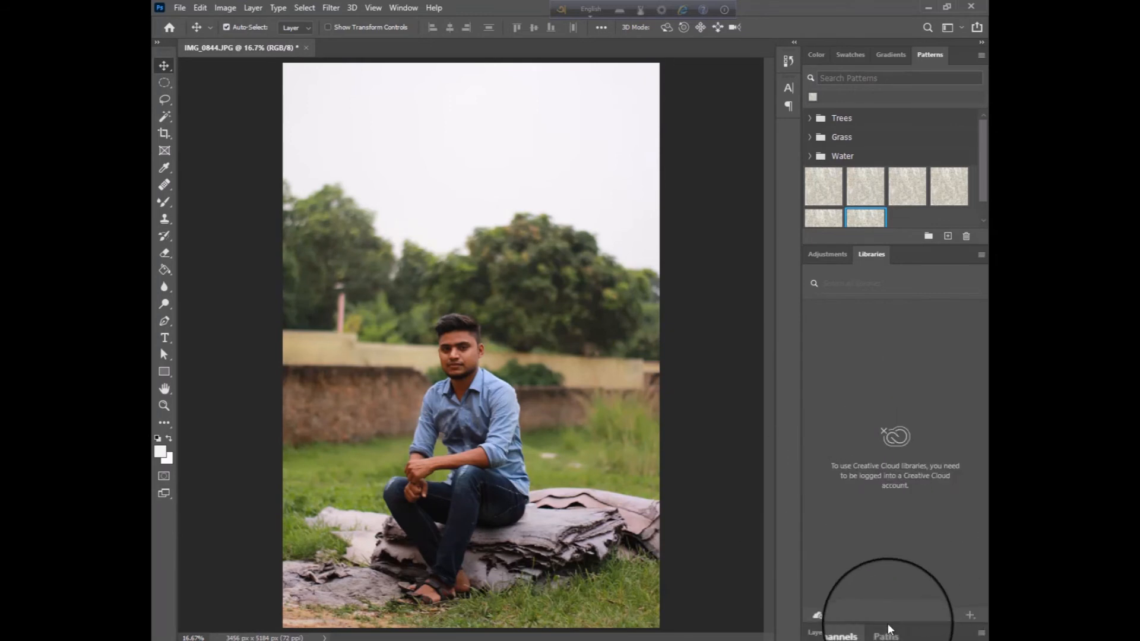
{"action": "left_click", "coordinate": [863, 634]}
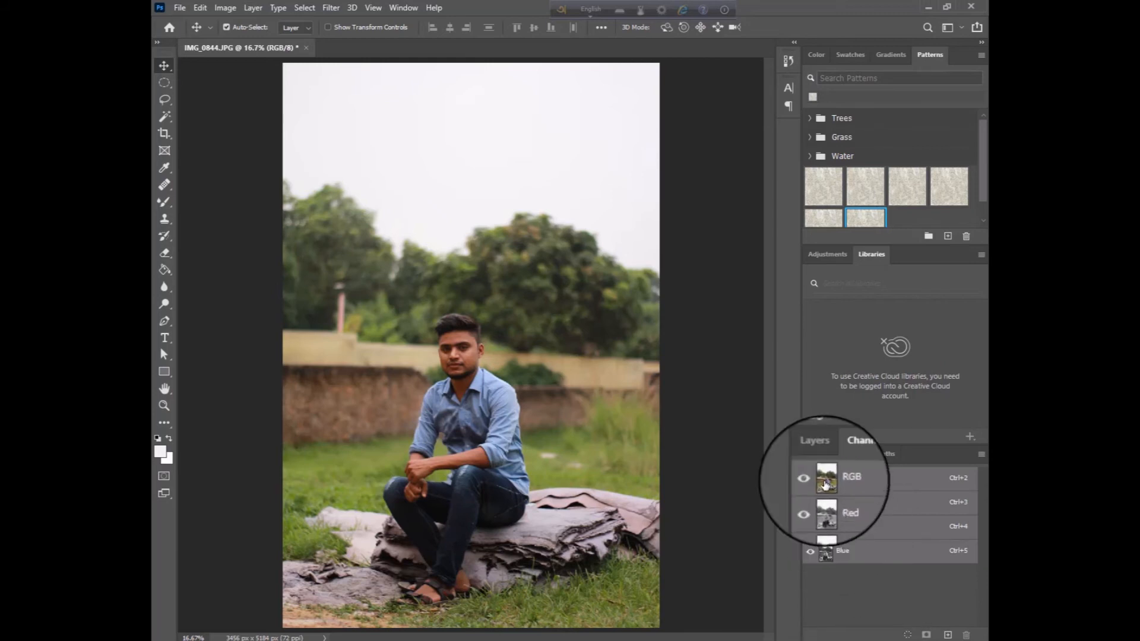
{"action": "left_click", "coordinate": [824, 506]}
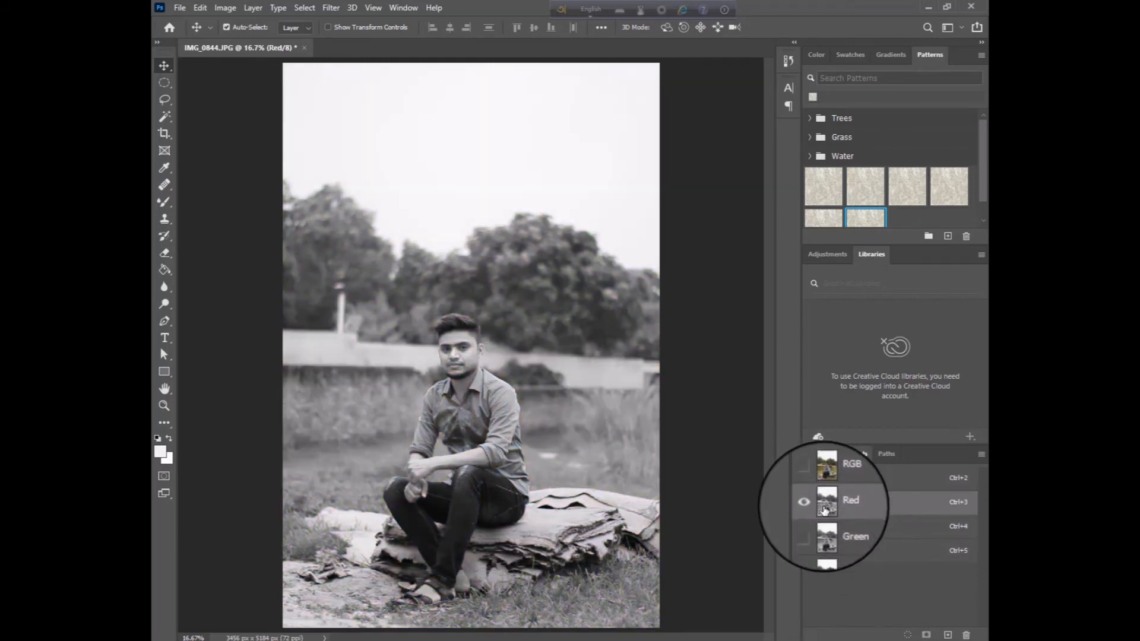
{"action": "left_click", "coordinate": [825, 529]}
{"action": "left_click", "coordinate": [824, 553]}
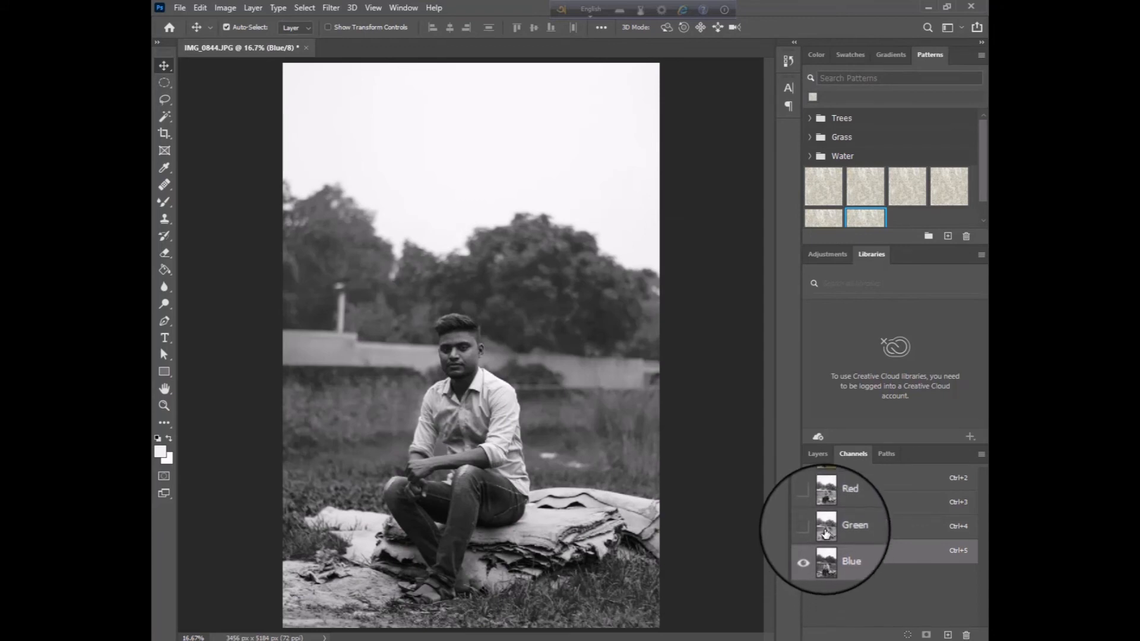
{"action": "left_click", "coordinate": [826, 528]}
{"action": "left_click", "coordinate": [830, 505]}
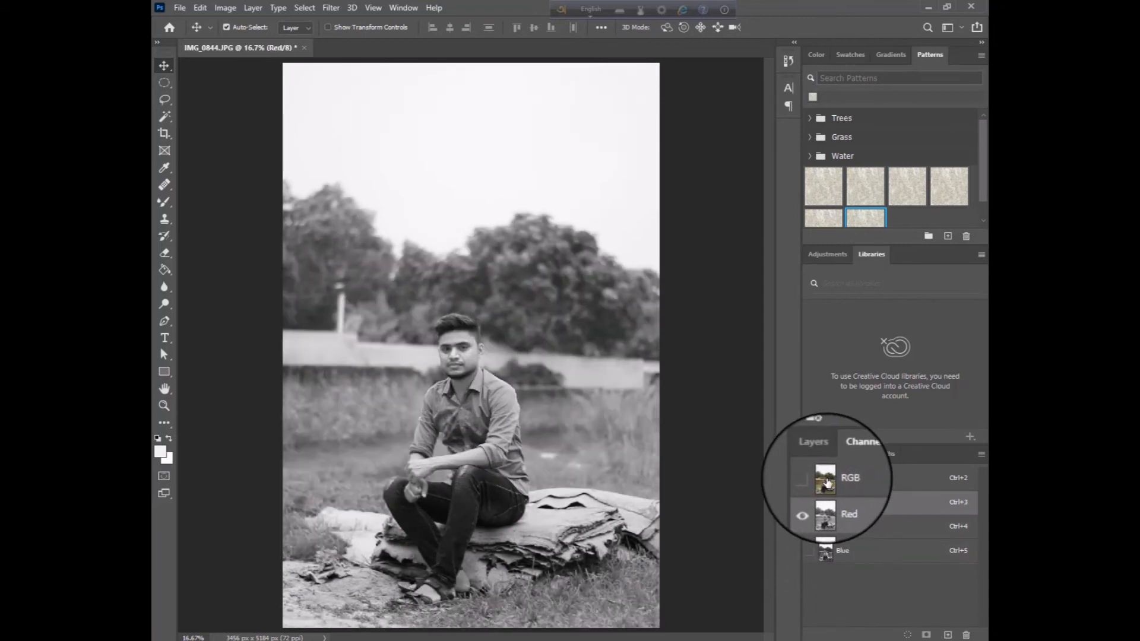
{"action": "left_click", "coordinate": [826, 478]}
{"action": "left_click", "coordinate": [826, 526]}
{"action": "left_click", "coordinate": [827, 553]}
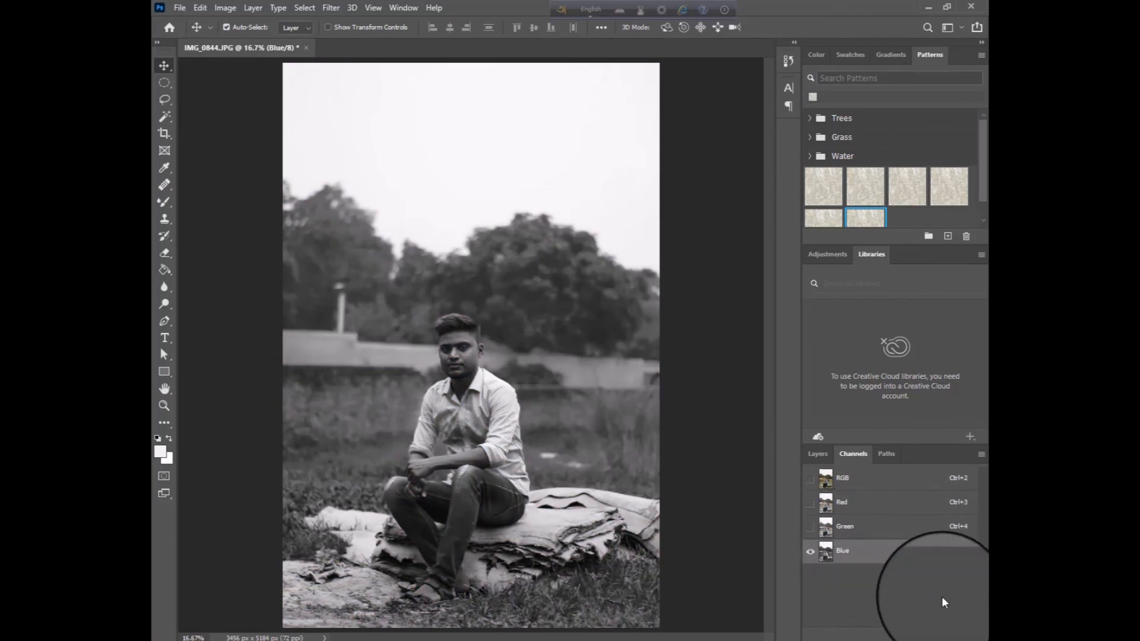
Duplicate the Blue channel, undo the extra empty alpha channels and select the copy with its channel options unchanged
{"action": "left_click_drag", "start_coordinate": [945, 559], "coordinate": [949, 635]}
{"action": "left_click", "coordinate": [949, 635]}
{"action": "left_click", "coordinate": [949, 635]}
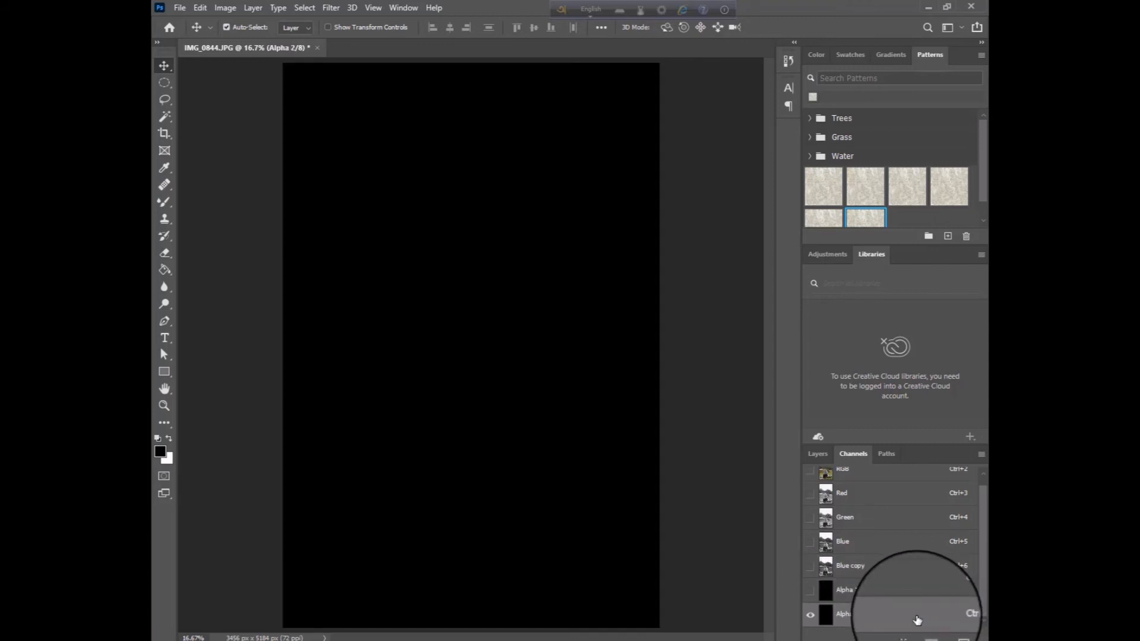
{"action": "key", "text": "ctrl+z"}
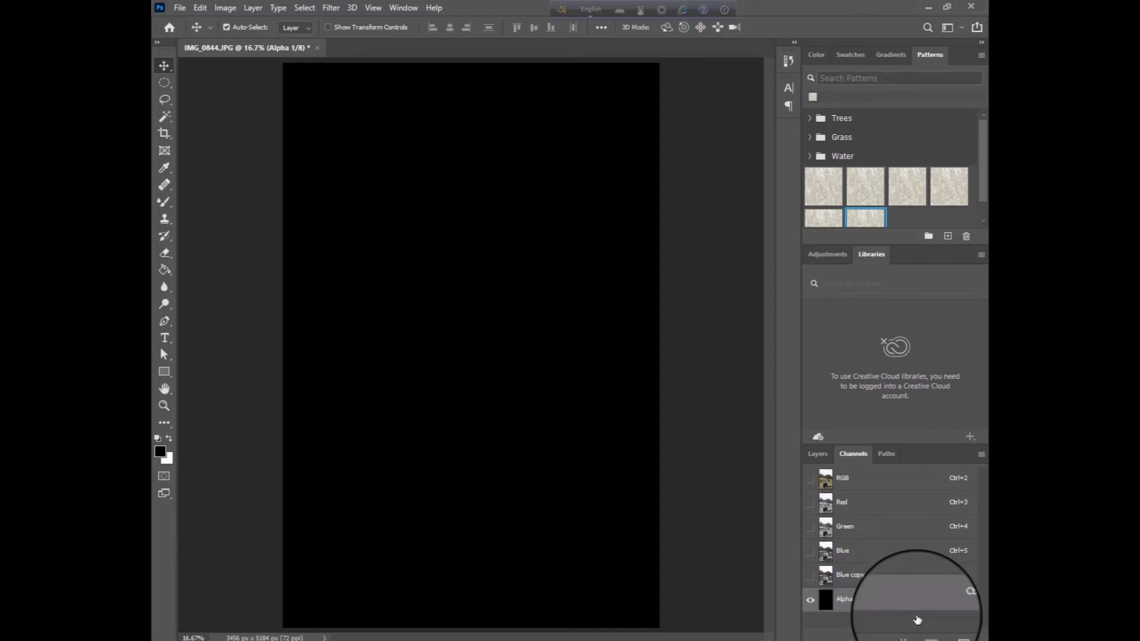
{"action": "key", "text": "ctrl+z"}
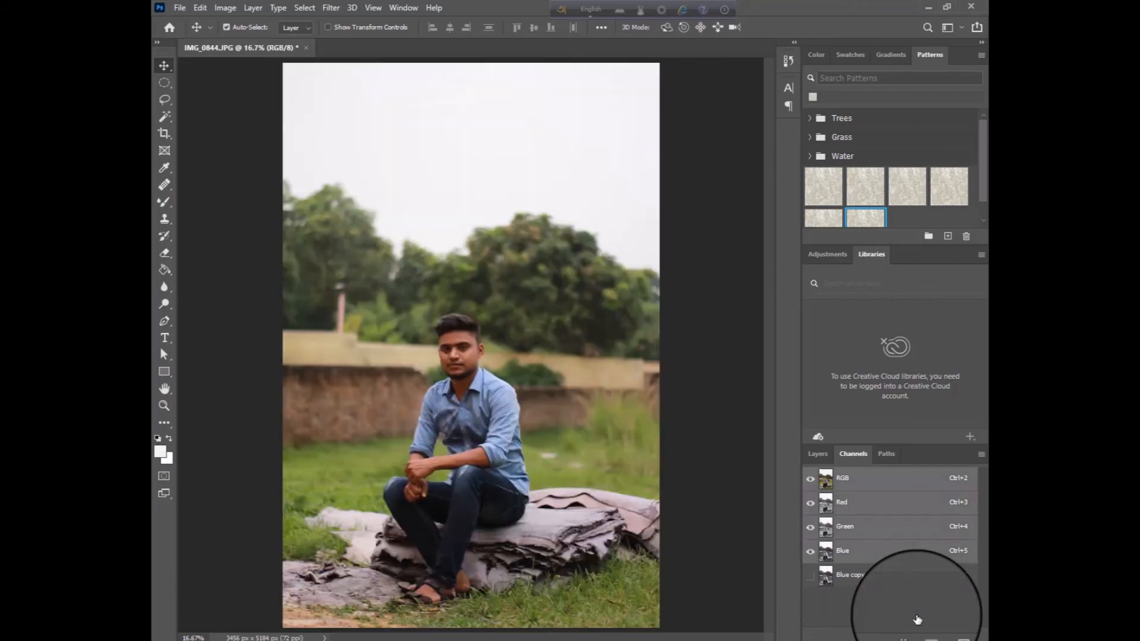
{"action": "double_click", "coordinate": [881, 584]}
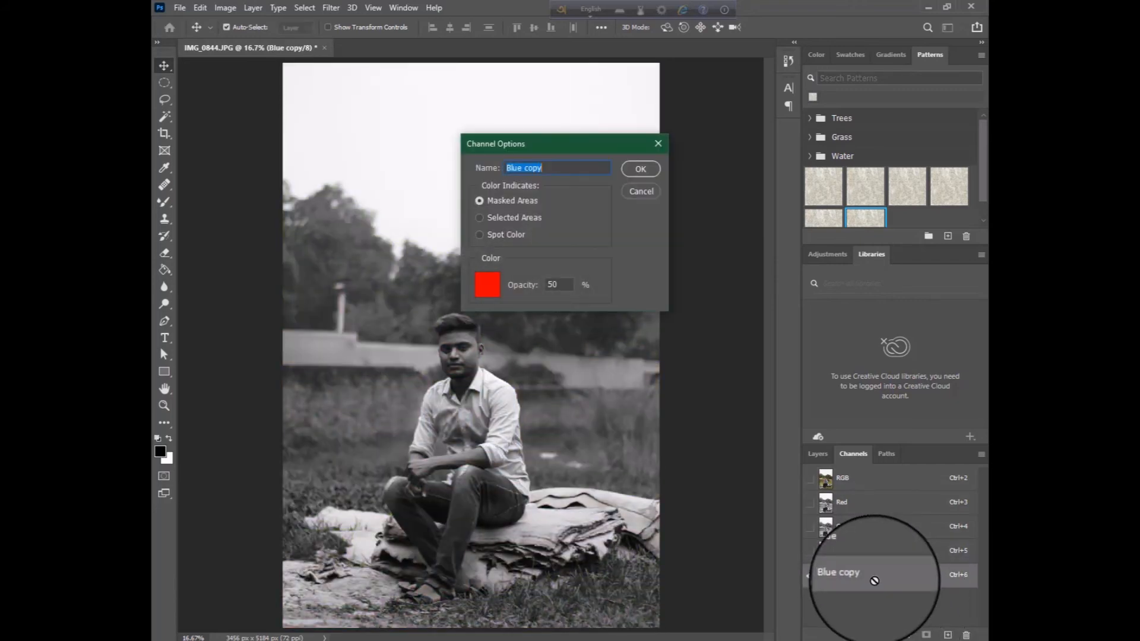
{"action": "left_click", "coordinate": [656, 198]}
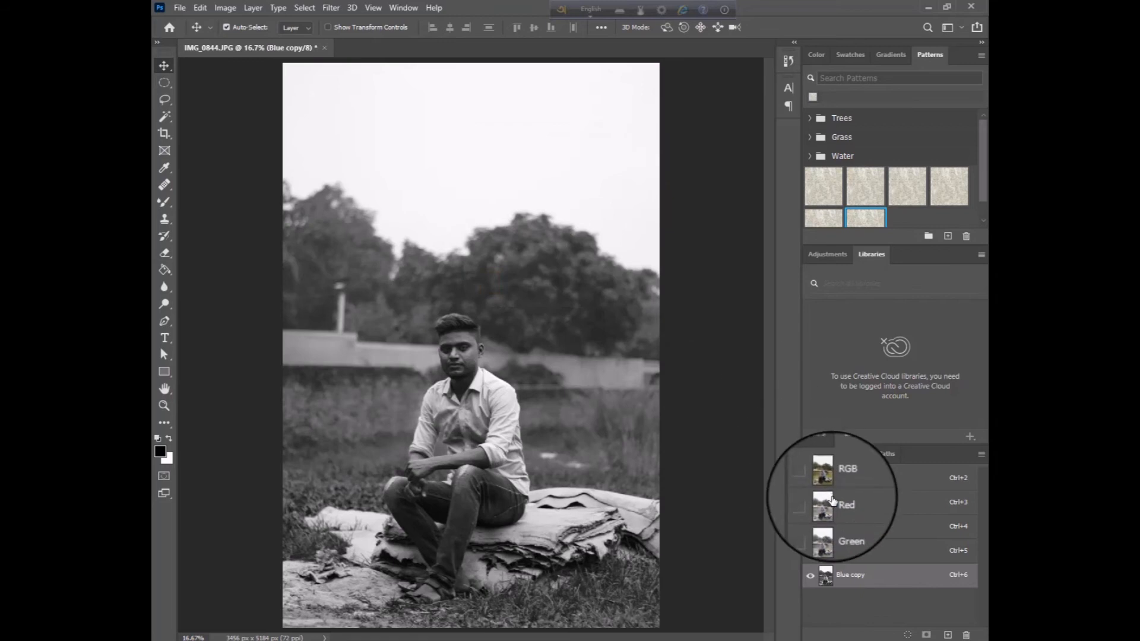
Darken the Blue copy channel with Levels, setting the shadow input to 116 and the midtone to 0.43
{"action": "left_click", "coordinate": [225, 8]}
{"action": "mouse_move", "coordinate": [245, 40]}
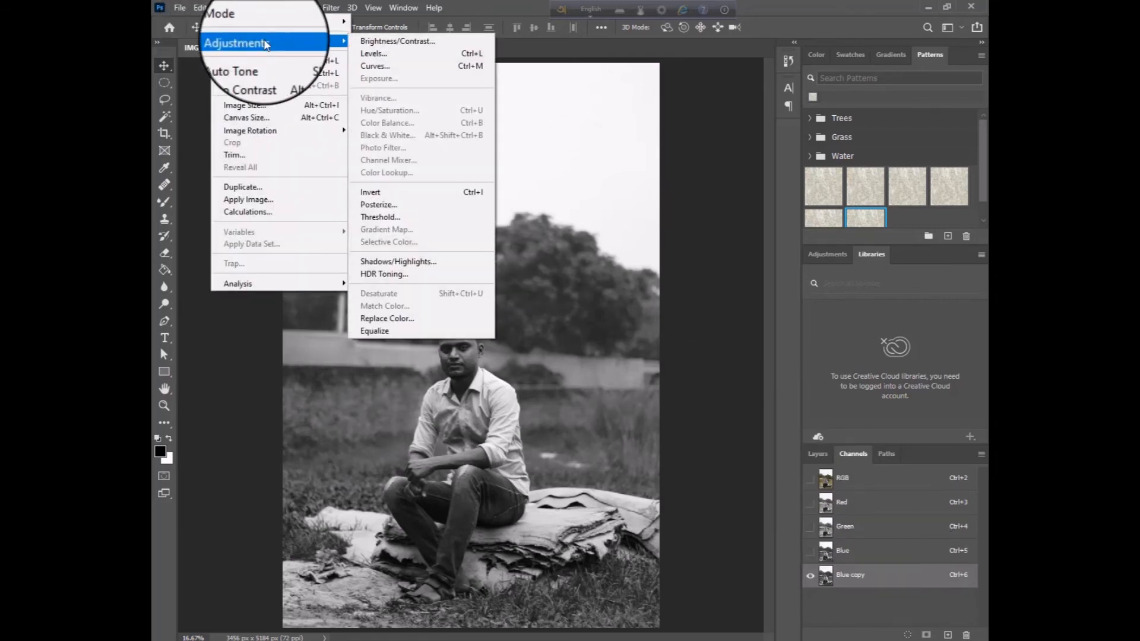
{"action": "left_click", "coordinate": [386, 54]}
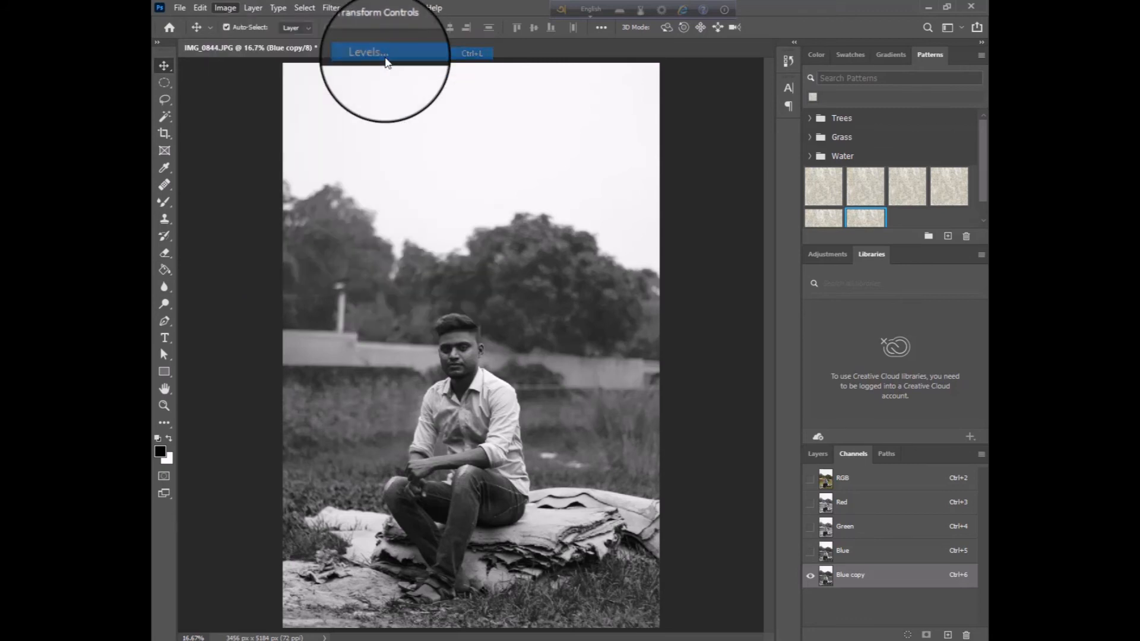
{"action": "left_click_drag", "start_coordinate": [675, 290], "coordinate": [943, 248]}
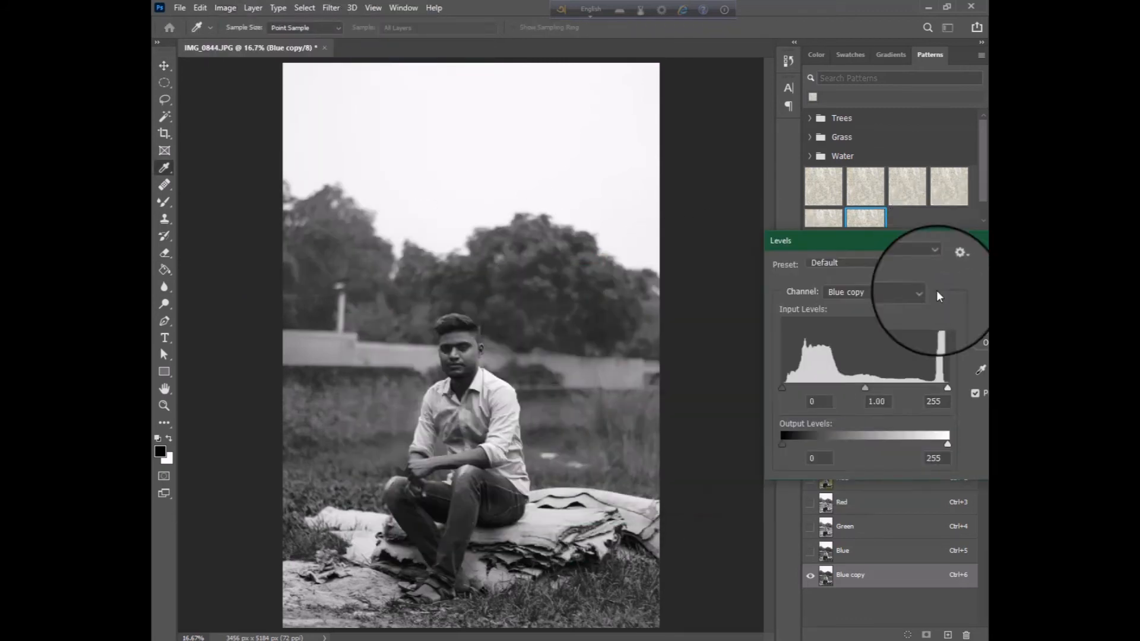
{"action": "left_click_drag", "start_coordinate": [871, 388], "coordinate": [905, 389]}
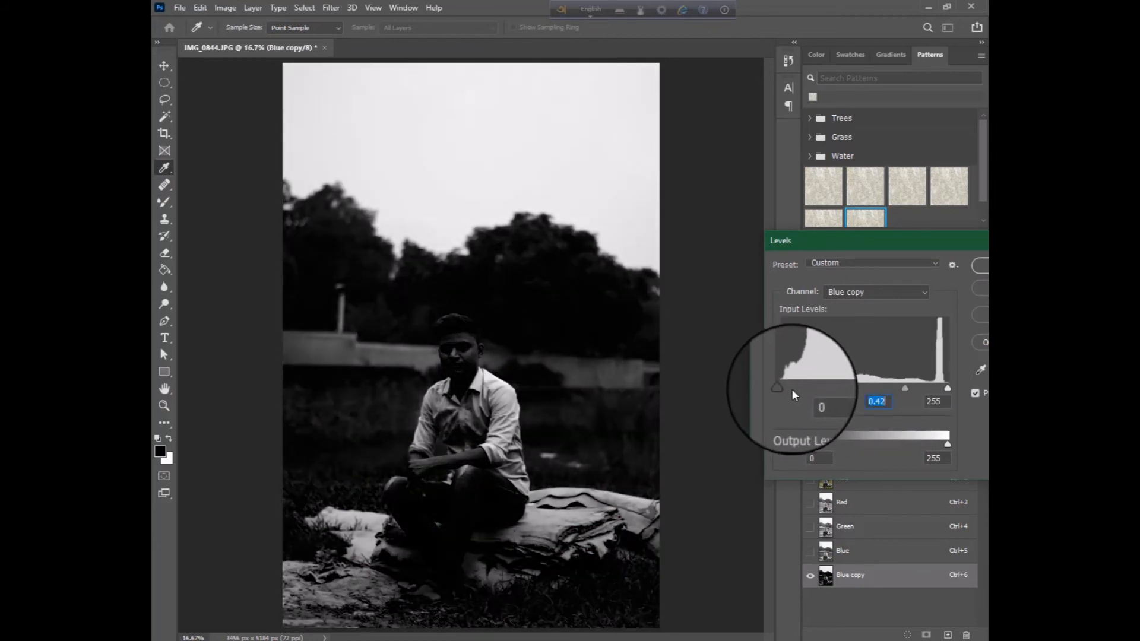
{"action": "left_click_drag", "start_coordinate": [790, 388], "coordinate": [857, 401]}
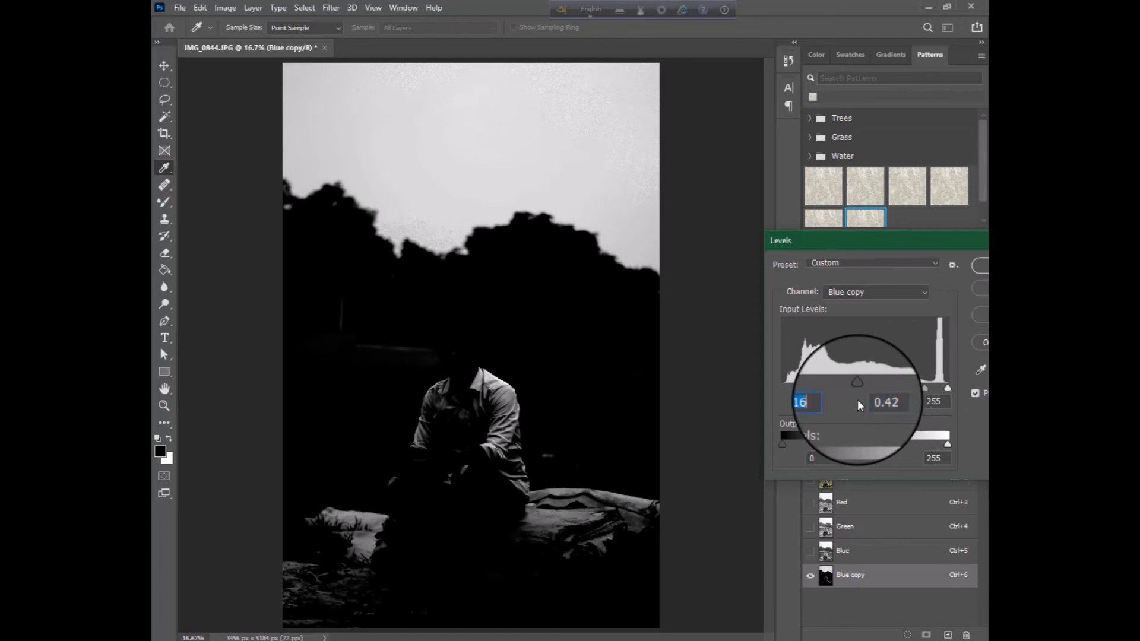
{"action": "mouse_move", "coordinate": [923, 386]}
{"action": "left_mouse_down"}
{"action": "mouse_move", "coordinate": [894, 392]}
{"action": "mouse_move", "coordinate": [924, 387]}
{"action": "left_mouse_up"}
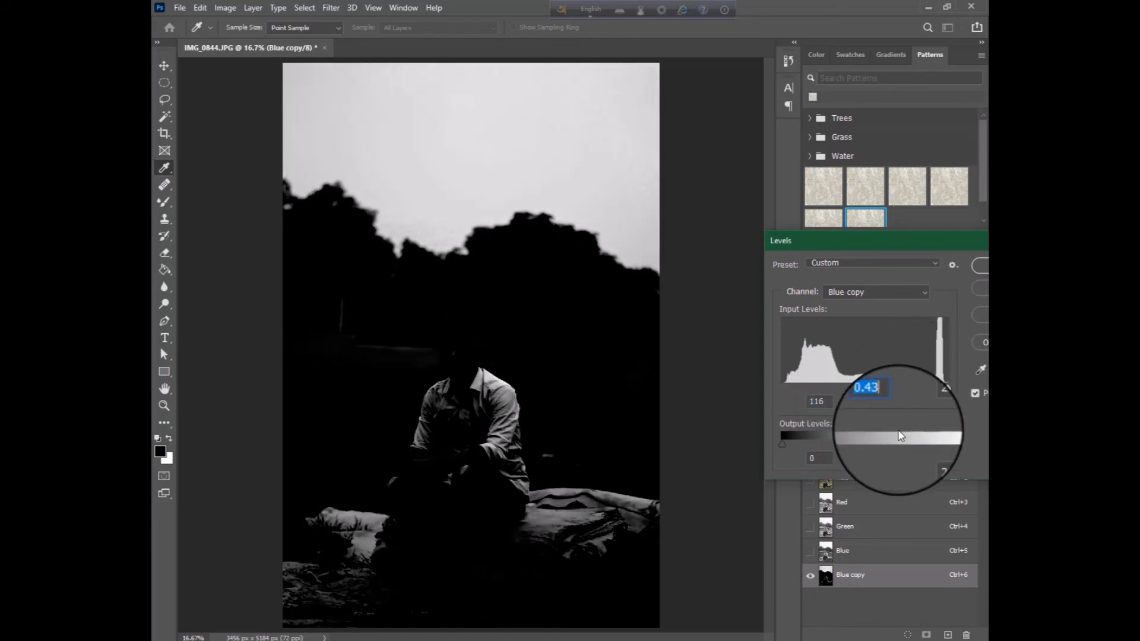
Set the Levels highlight input to 224 with output levels 0 to 255, and apply the adjustment to the channel copy
{"action": "mouse_move", "coordinate": [782, 442]}
{"action": "left_mouse_down"}
{"action": "mouse_move", "coordinate": [832, 443]}
{"action": "mouse_move", "coordinate": [765, 450]}
{"action": "left_mouse_up"}
{"action": "left_click", "coordinate": [824, 463]}
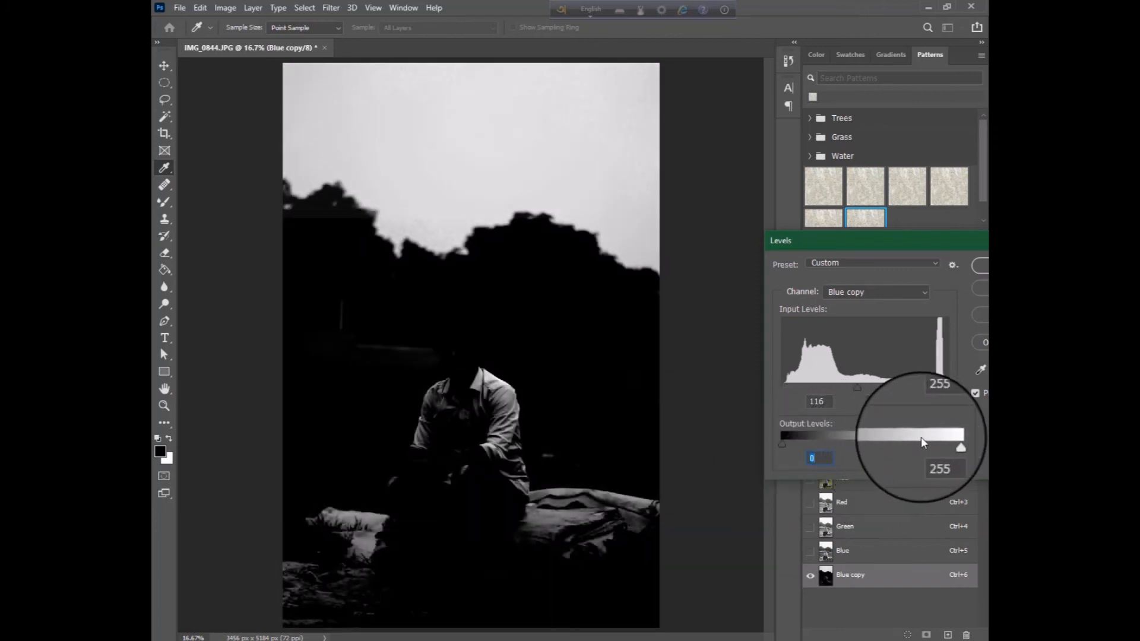
{"action": "mouse_move", "coordinate": [948, 444]}
{"action": "left_mouse_down"}
{"action": "mouse_move", "coordinate": [928, 446]}
{"action": "mouse_move", "coordinate": [961, 440]}
{"action": "left_mouse_up"}
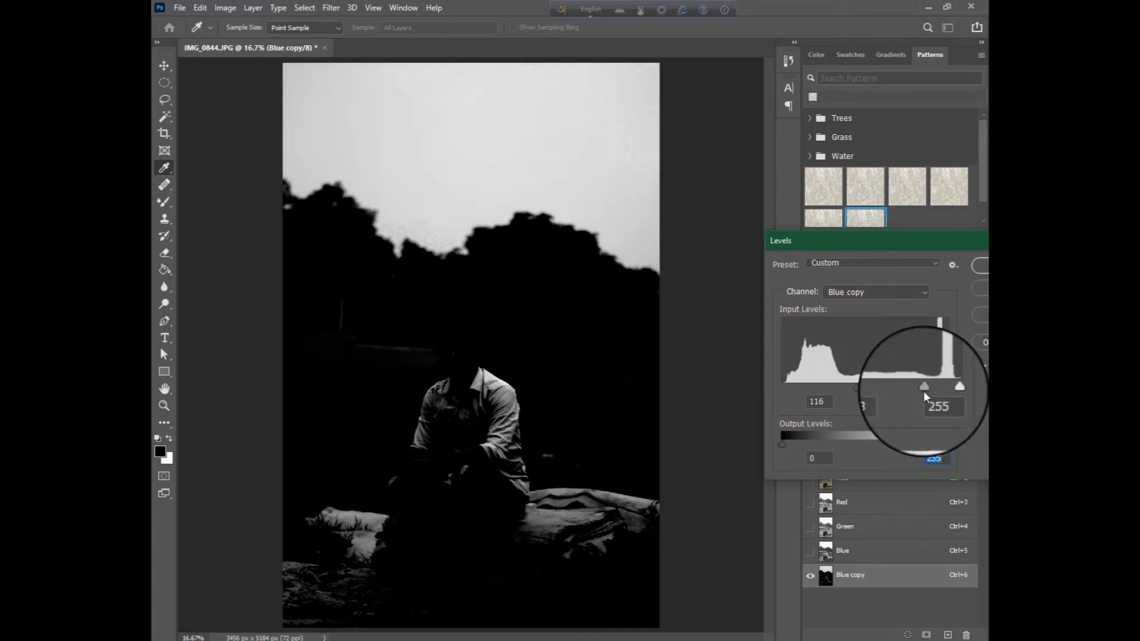
{"action": "left_click_drag", "start_coordinate": [947, 390], "coordinate": [928, 393]}
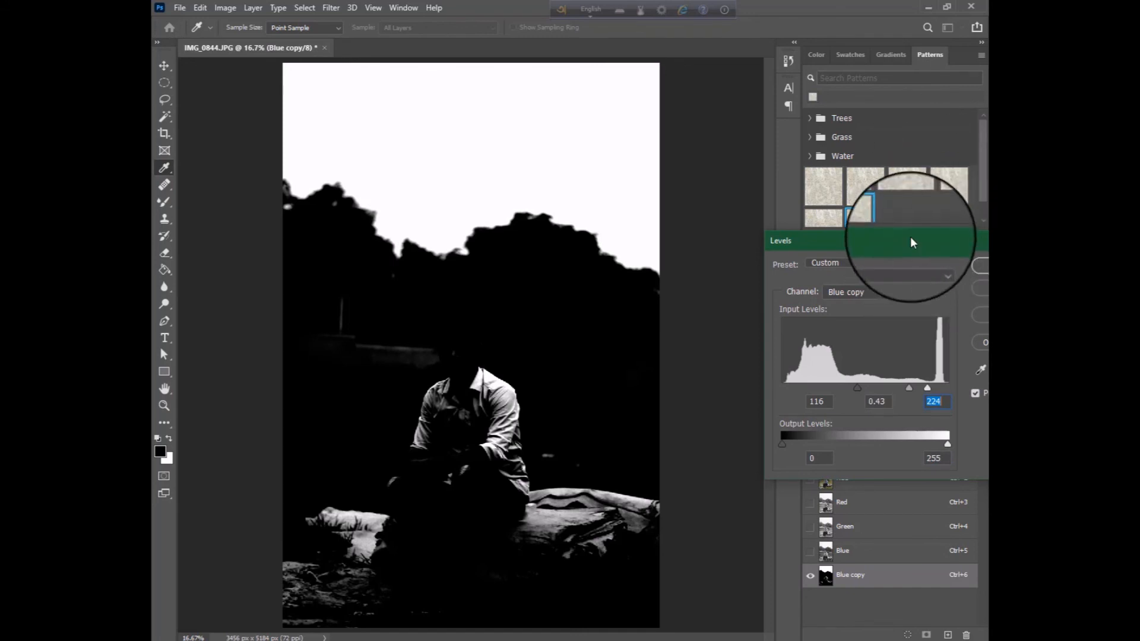
{"action": "left_click_drag", "start_coordinate": [905, 240], "coordinate": [811, 201]}
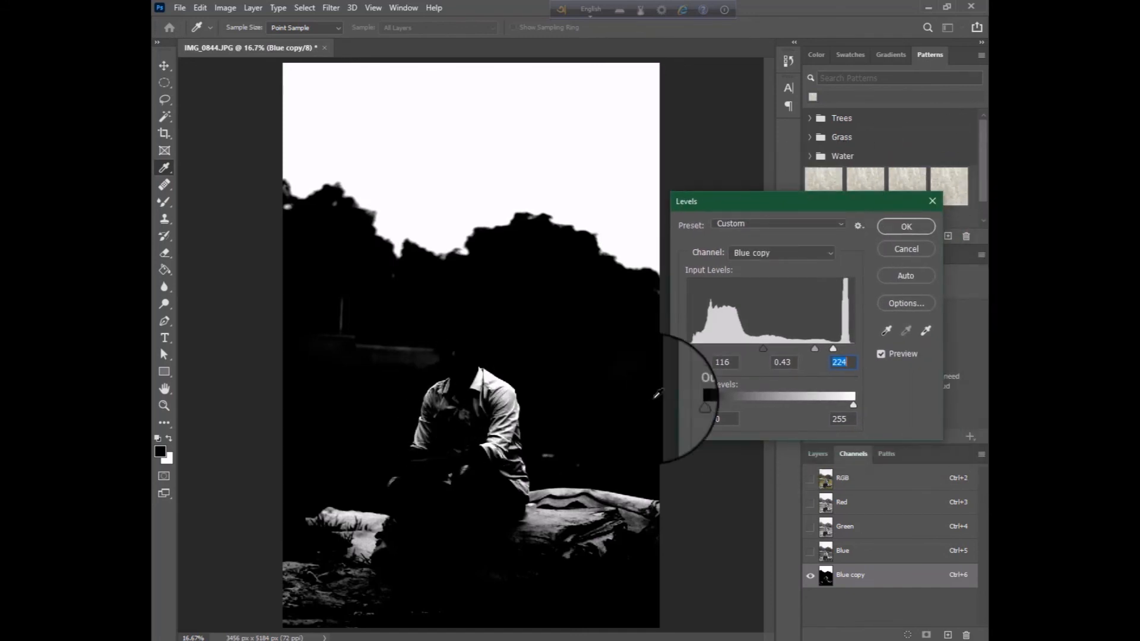
{"action": "left_click", "coordinate": [906, 227]}
{"action": "key", "text": "v"}
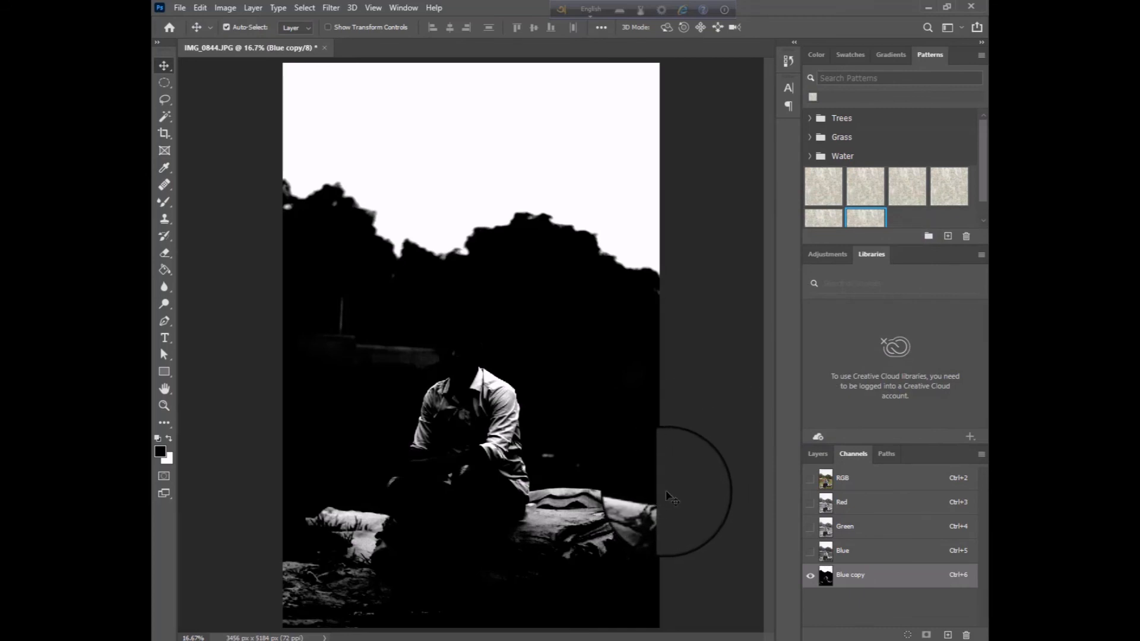
Load the Blue copy channel as a selection and add a layer mask to the Background that hides the selected sky
{"action": "left_click", "coordinate": [825, 580], "text": "ctrl"}
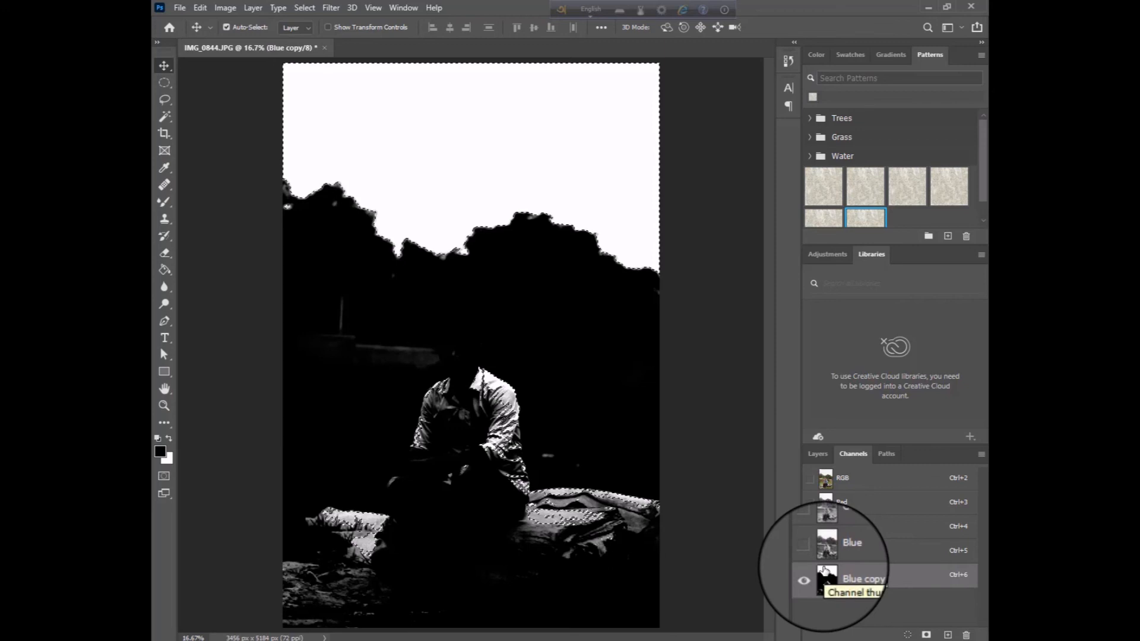
{"action": "left_click", "coordinate": [818, 454]}
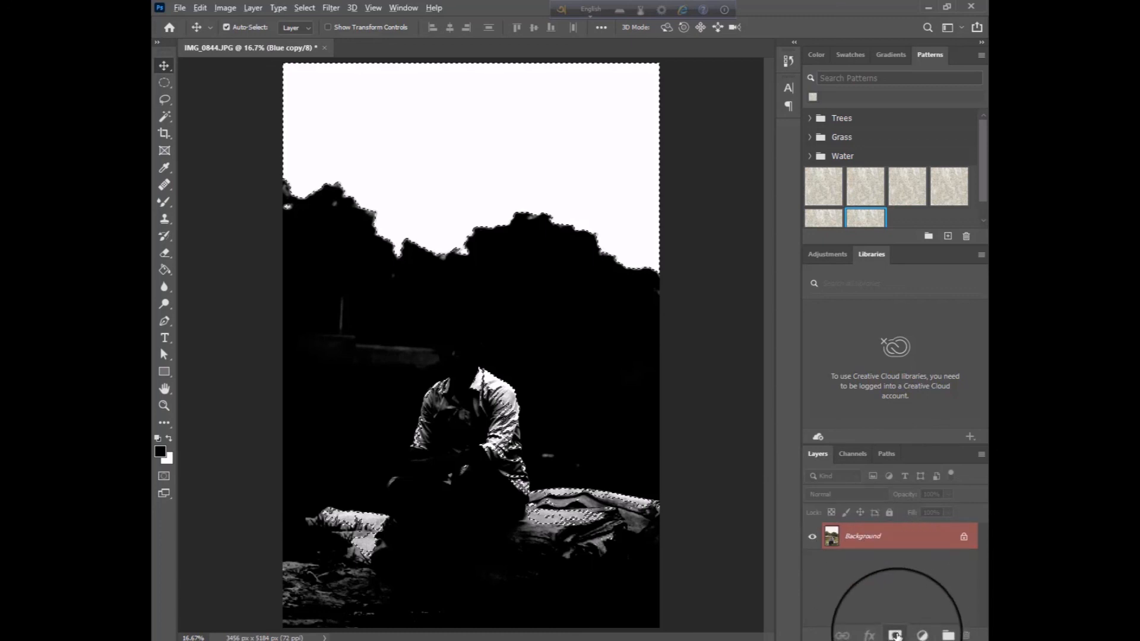
{"action": "left_click", "coordinate": [896, 635]}
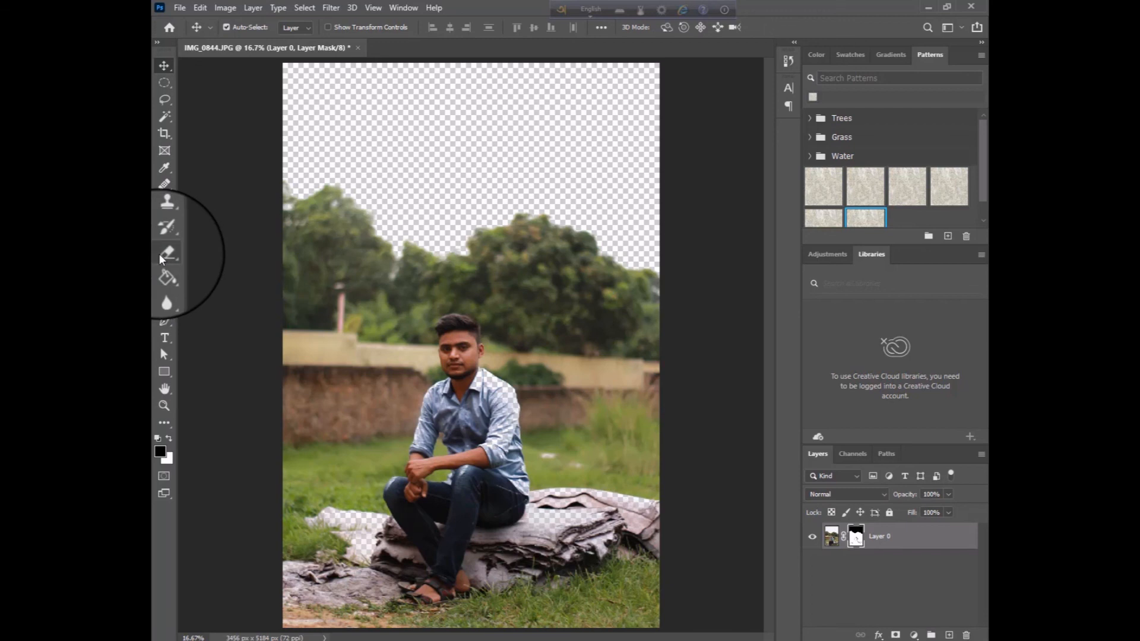
Paint white on the layer mask over the man's shirt with the Mixer Brush to restore it, and switch to the Brush tool
{"action": "left_click", "coordinate": [165, 203]}
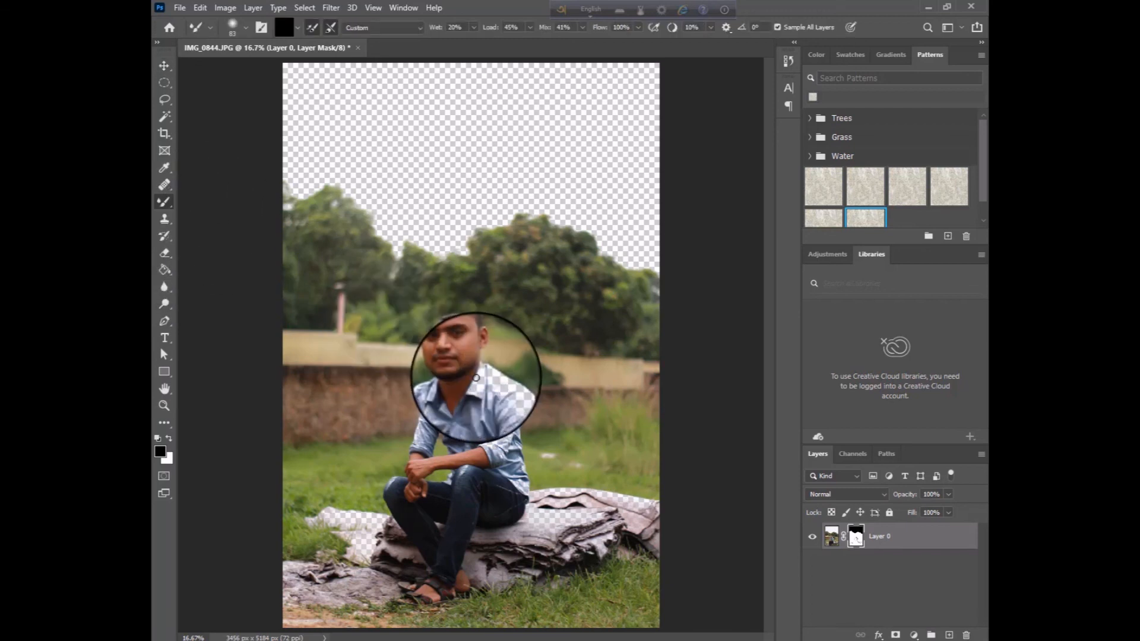
{"action": "mouse_move", "coordinate": [476, 378]}
{"action": "left_mouse_down"}
{"action": "mouse_move", "coordinate": [511, 393]}
{"action": "mouse_move", "coordinate": [502, 390]}
{"action": "mouse_move", "coordinate": [499, 407]}
{"action": "mouse_move", "coordinate": [508, 456]}
{"action": "mouse_move", "coordinate": [494, 398]}
{"action": "mouse_move", "coordinate": [503, 420]}
{"action": "left_mouse_up"}
{"action": "left_click", "coordinate": [168, 439]}
{"action": "mouse_move", "coordinate": [459, 380]}
{"action": "left_mouse_down"}
{"action": "mouse_move", "coordinate": [489, 420]}
{"action": "mouse_move", "coordinate": [497, 369]}
{"action": "mouse_move", "coordinate": [529, 402]}
{"action": "mouse_move", "coordinate": [512, 479]}
{"action": "mouse_move", "coordinate": [486, 465]}
{"action": "mouse_move", "coordinate": [441, 475]}
{"action": "mouse_move", "coordinate": [420, 394]}
{"action": "mouse_move", "coordinate": [454, 493]}
{"action": "mouse_move", "coordinate": [492, 392]}
{"action": "mouse_move", "coordinate": [550, 458]}
{"action": "mouse_move", "coordinate": [532, 359]}
{"action": "mouse_move", "coordinate": [449, 299]}
{"action": "mouse_move", "coordinate": [528, 458]}
{"action": "mouse_move", "coordinate": [528, 493]}
{"action": "mouse_move", "coordinate": [463, 413]}
{"action": "mouse_move", "coordinate": [501, 392]}
{"action": "left_mouse_up"}
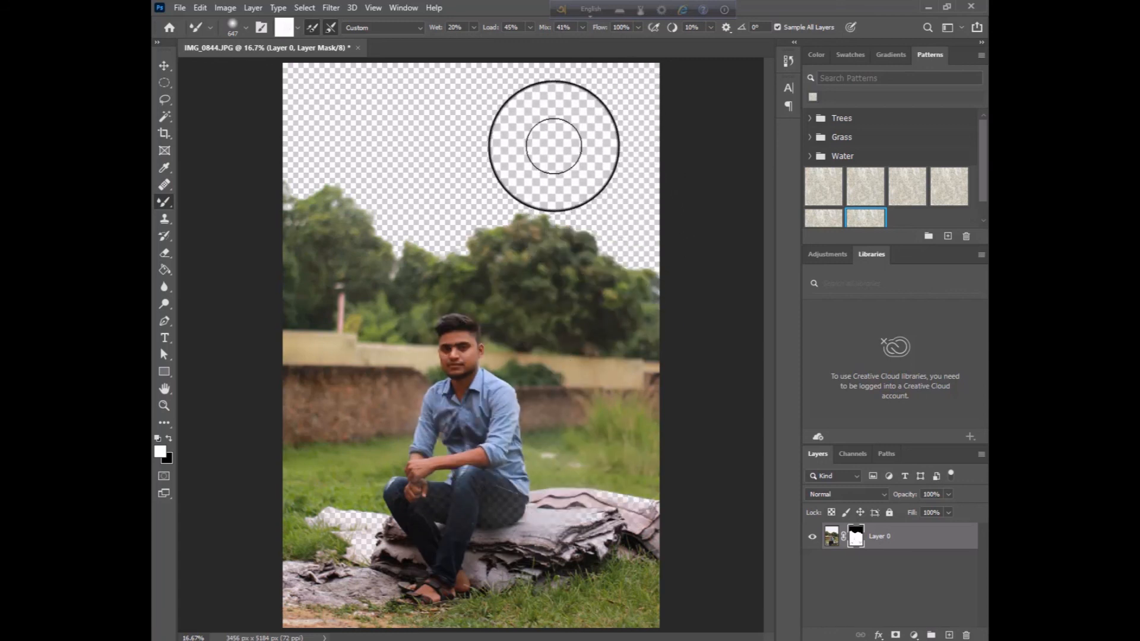
{"action": "right_click", "coordinate": [165, 202]}
{"action": "left_click", "coordinate": [215, 207]}
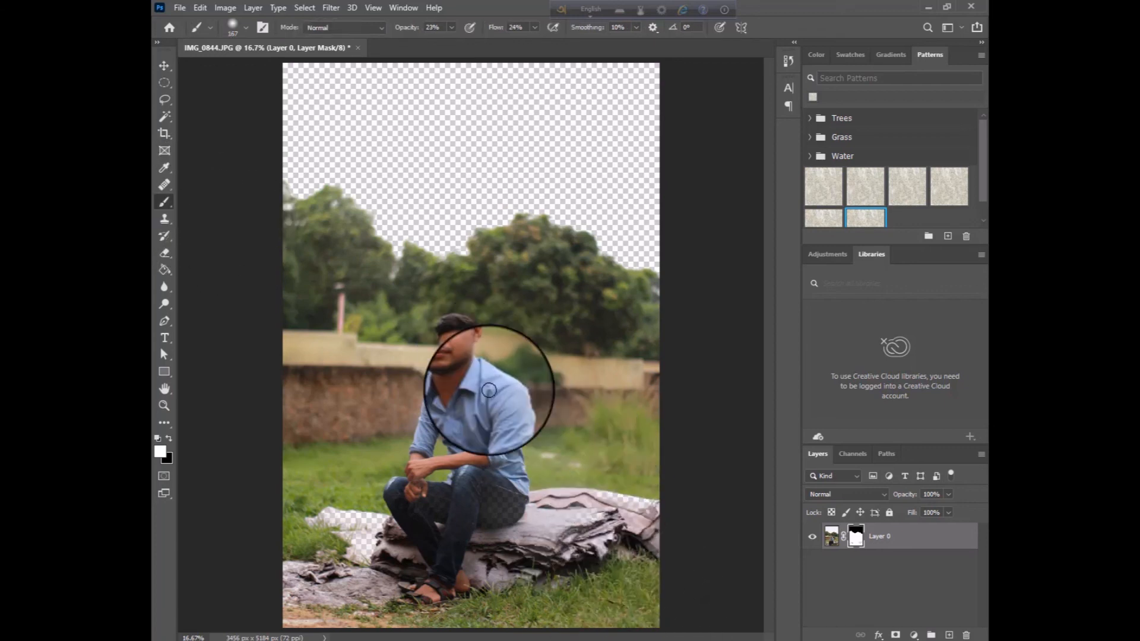